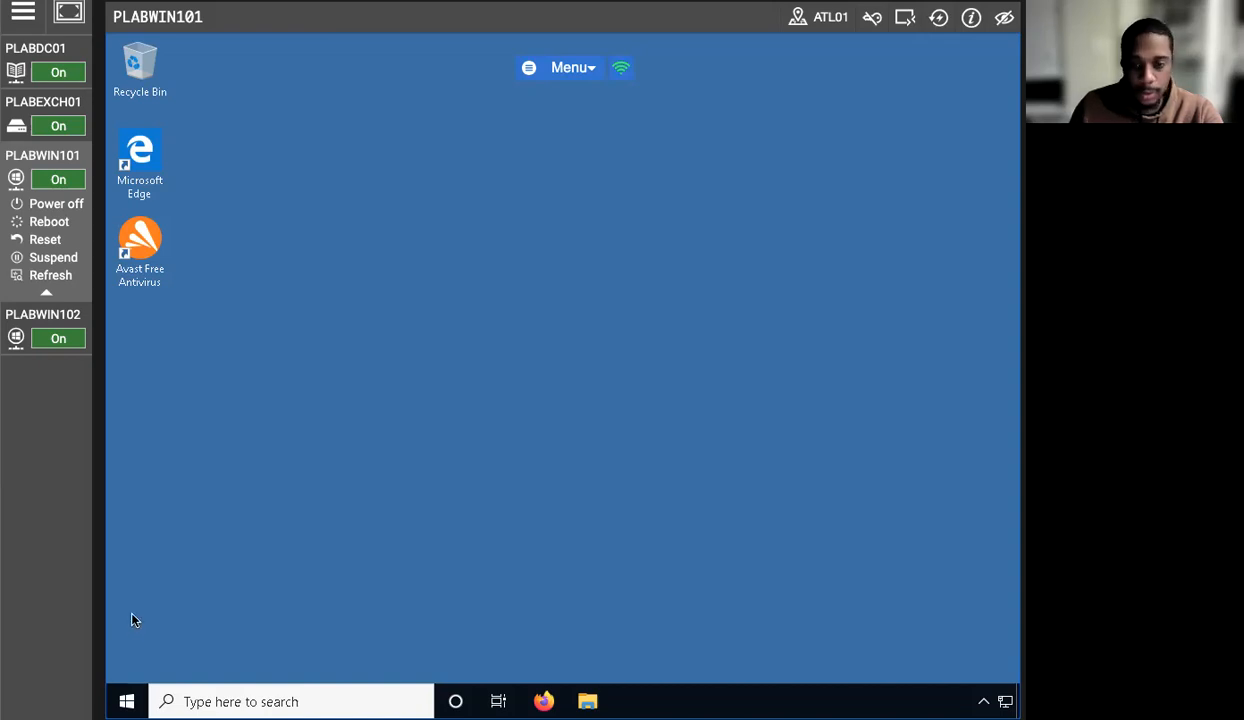
# - Reconnect to the PLABWIN101 Windows 10 desktop after the brief connection error
pyautogui.click(128, 701)
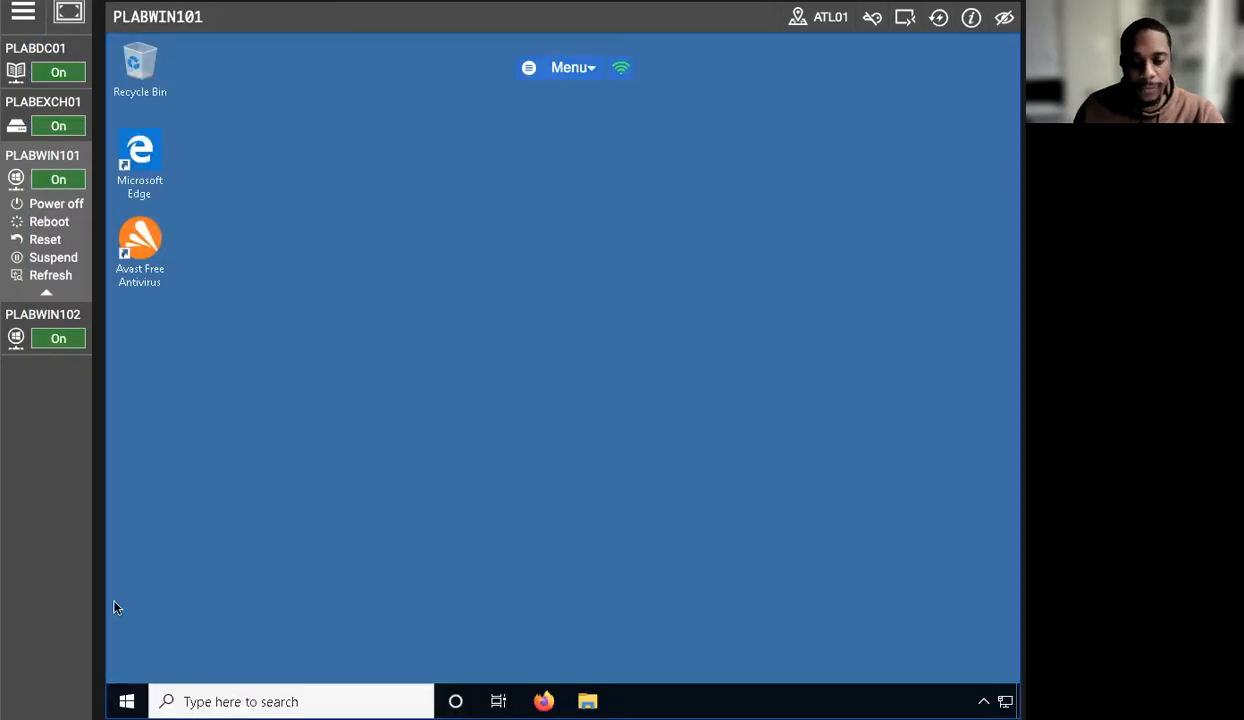
# - Launch Computer Management from the Win+X menu and show Local Users and Groups > Users
pyautogui.rightClick(127, 701)
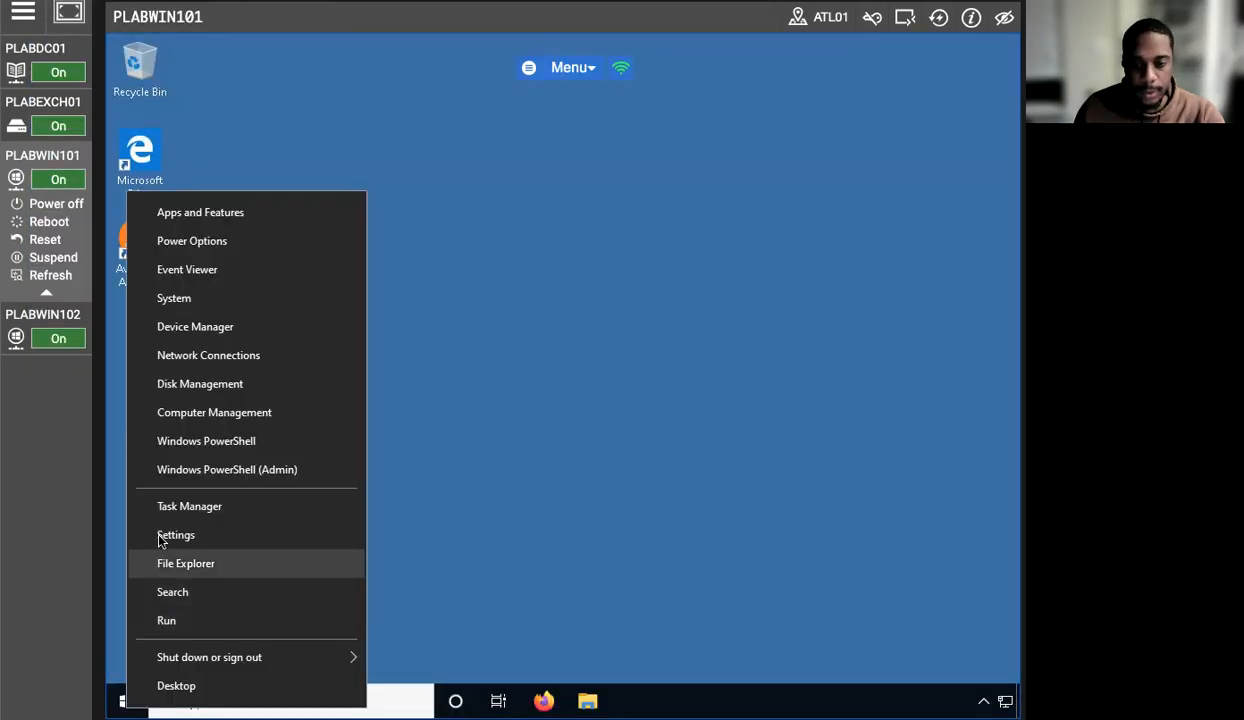
pyautogui.click(193, 408)
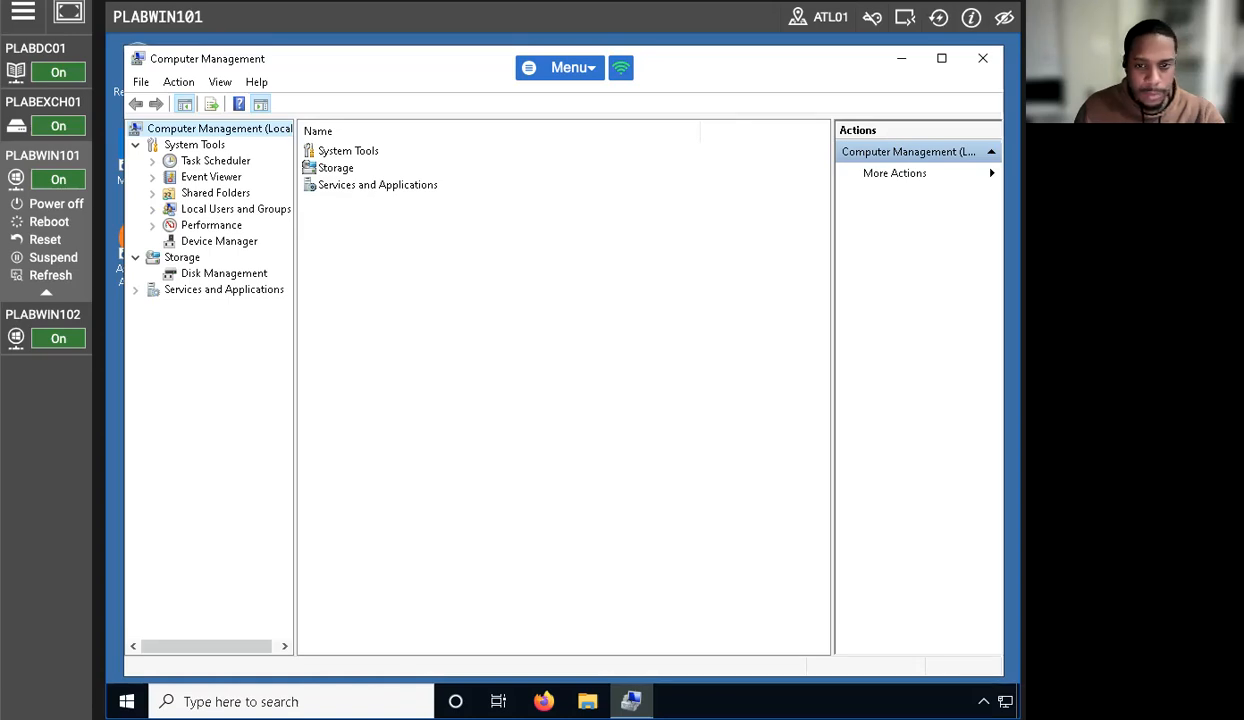
pyautogui.click(152, 209)
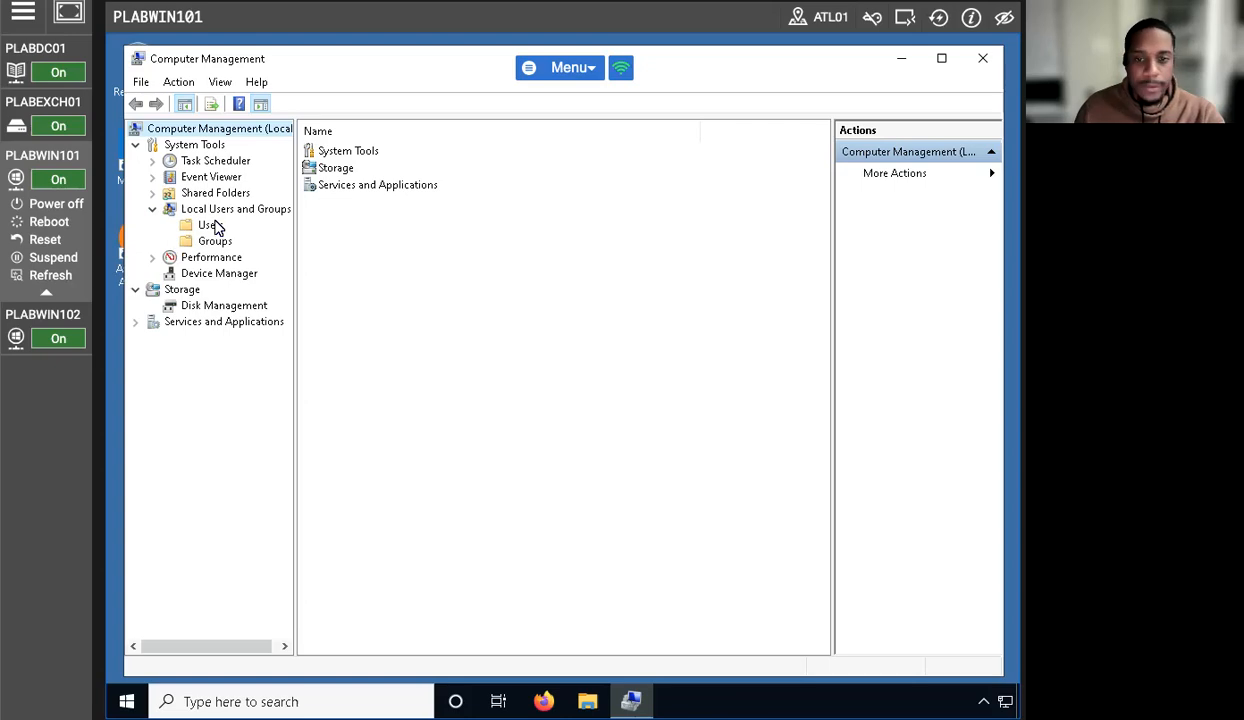
pyautogui.click(213, 226)
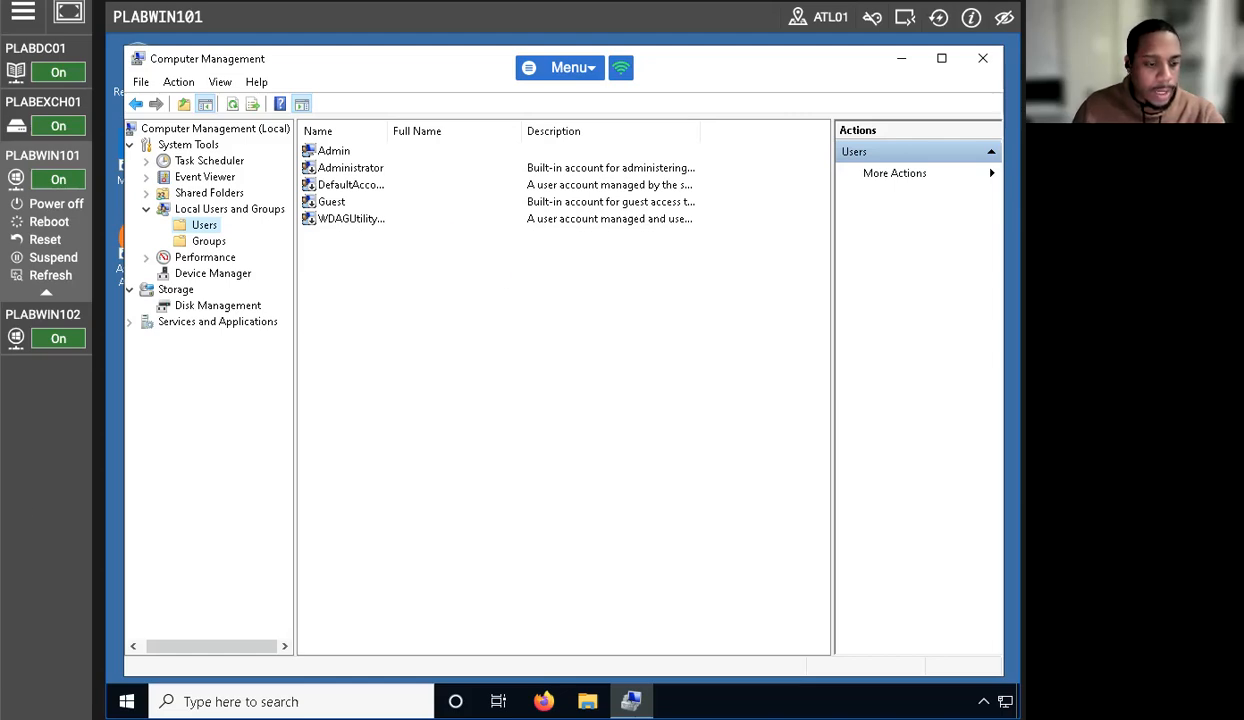
pyautogui.rightClick(398, 346)
# - Create a local user with its user name, full name and password, with no forced password change at next logon
pyautogui.click(440, 357)
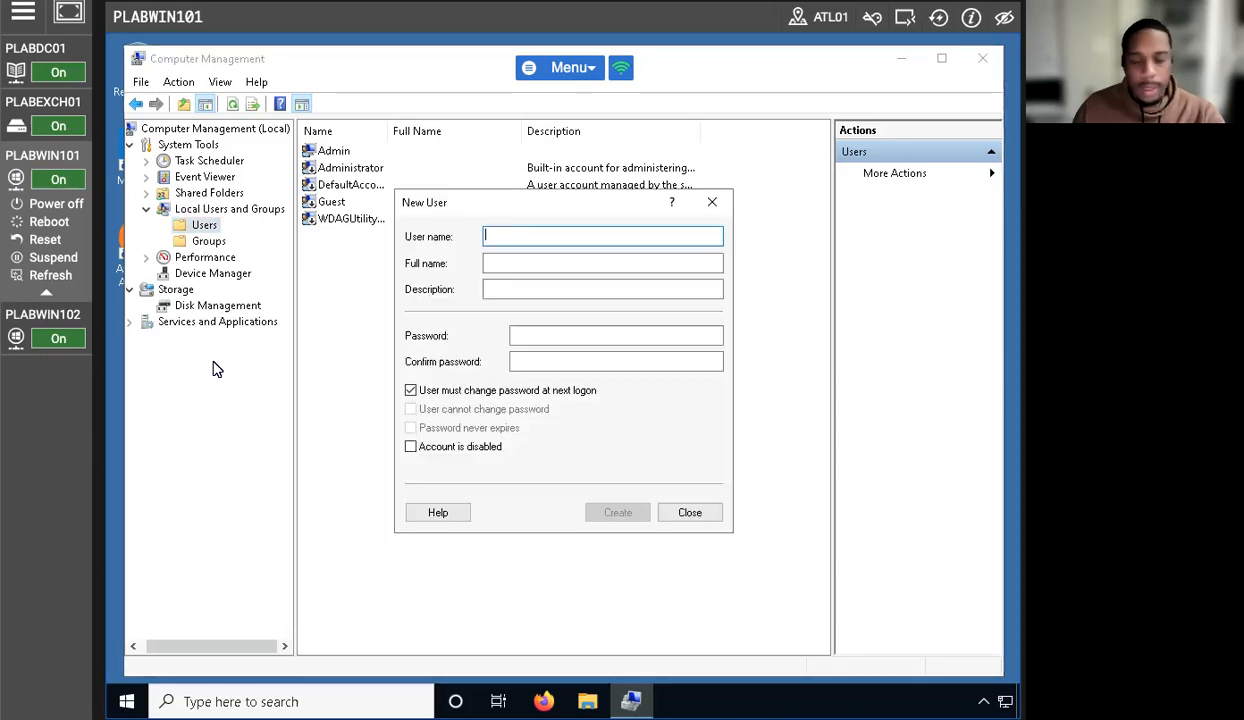
pyautogui.write('J')
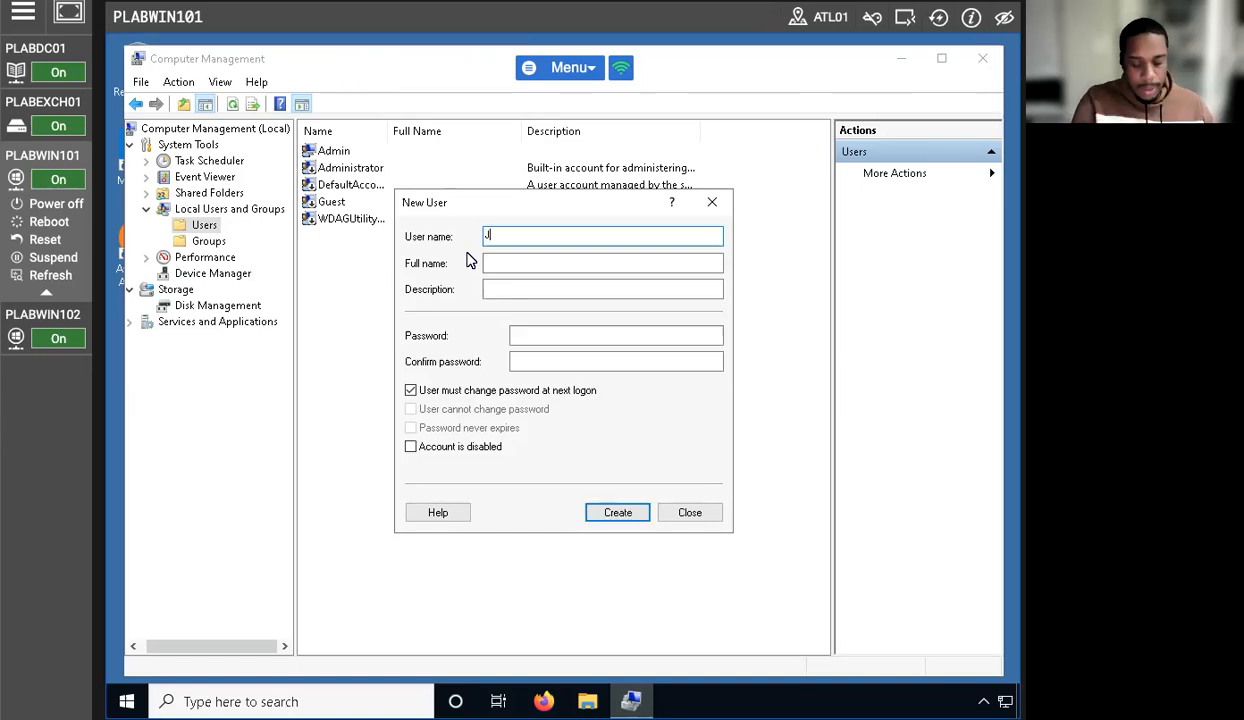
pyautogui.write('aneM')
pyautogui.press('Tab')
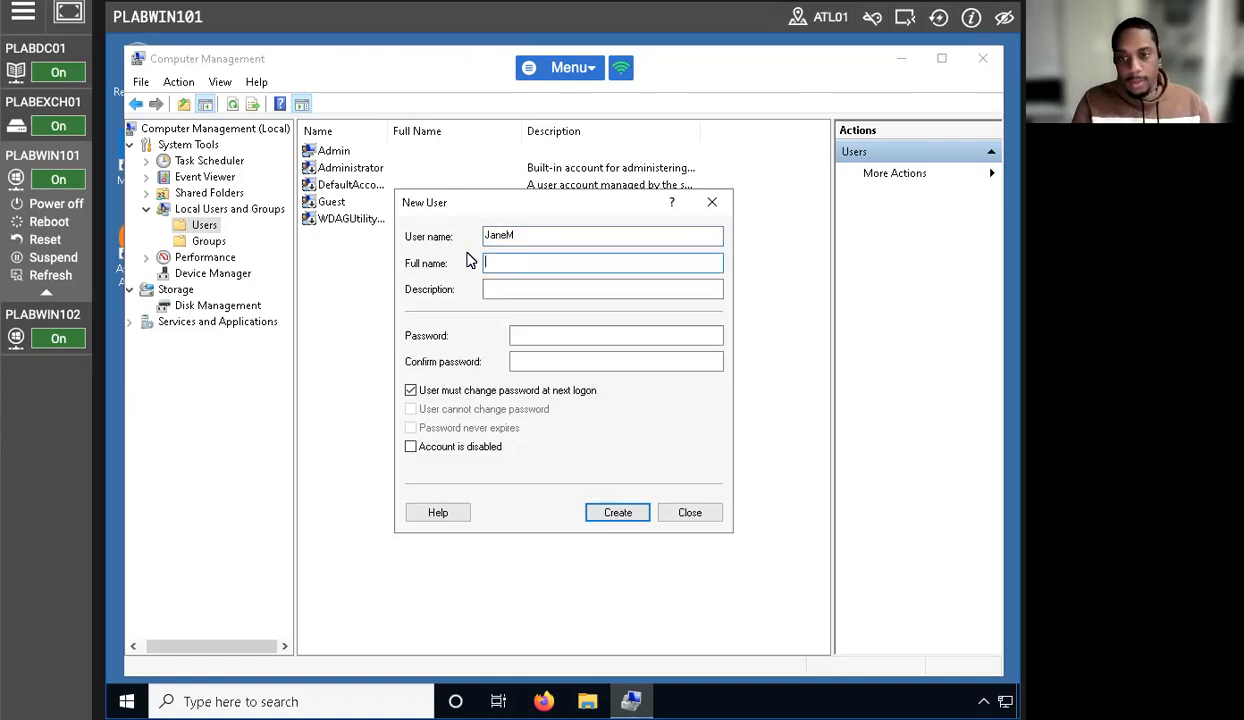
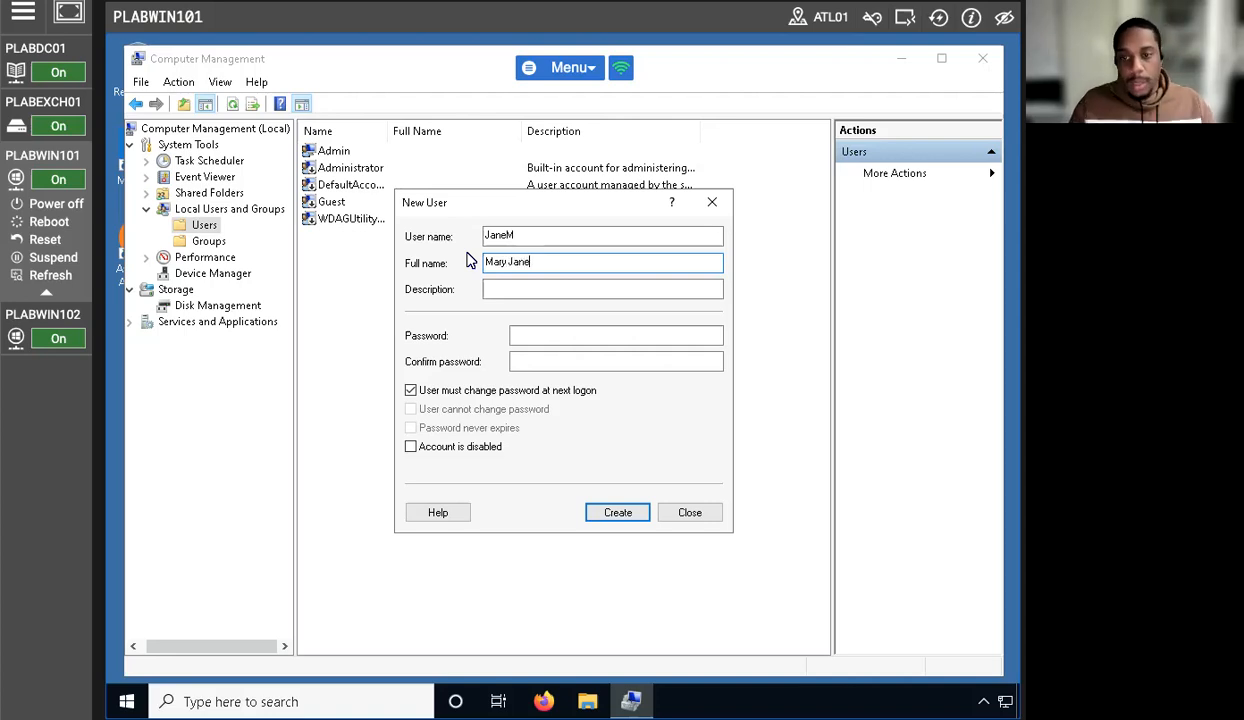
pyautogui.click(410, 390)
pyautogui.click(550, 338)
pyautogui.write('P')
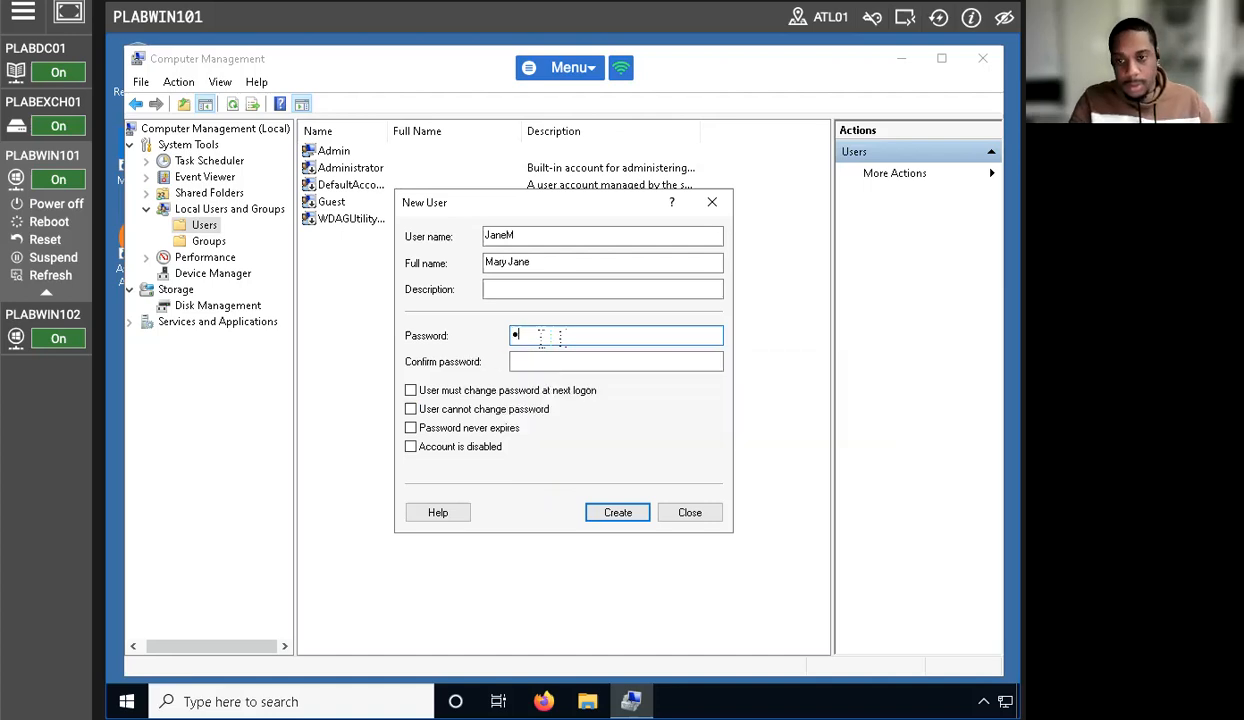
pyautogui.write('assw0rd')
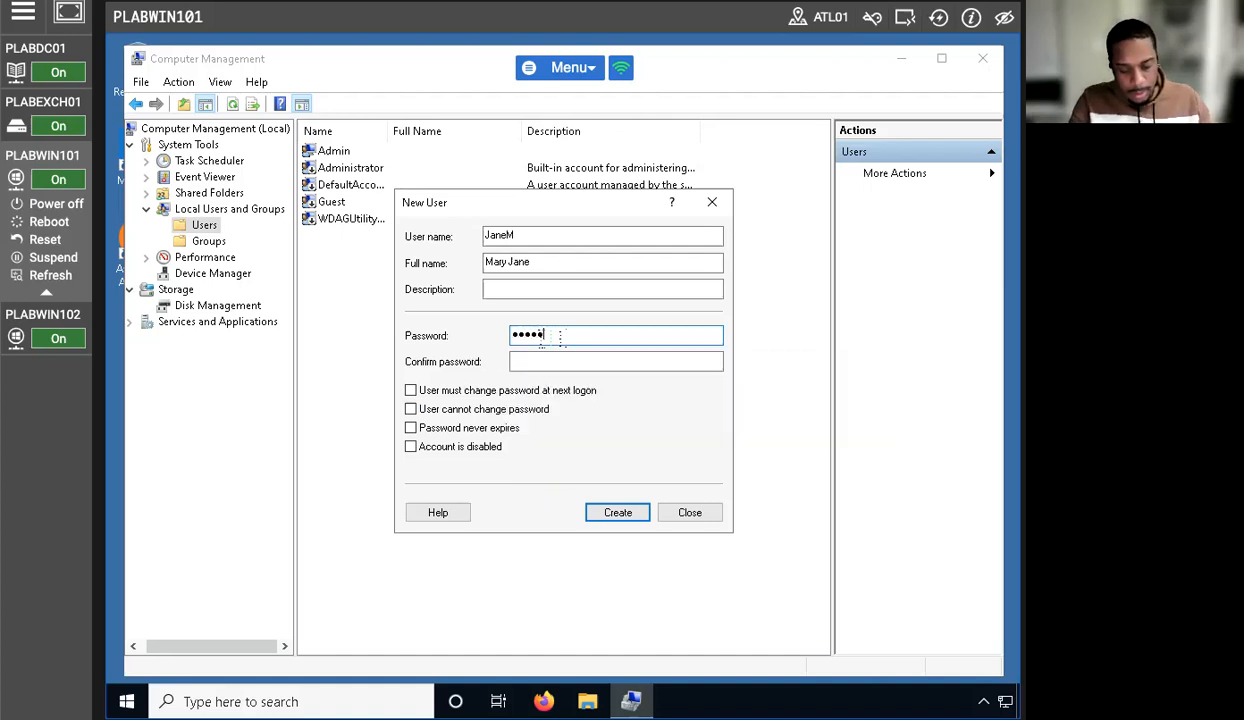
pyautogui.press('Tab')
pyautogui.write('Pass')
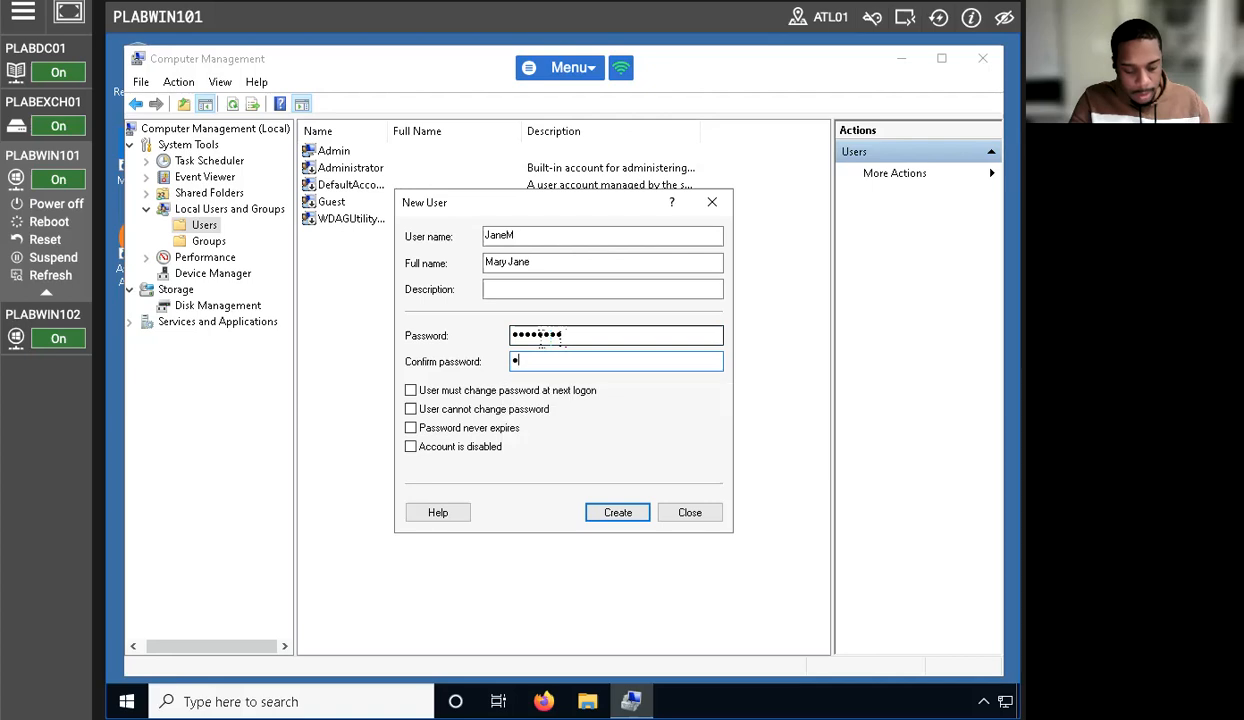
pyautogui.write('w0rd')
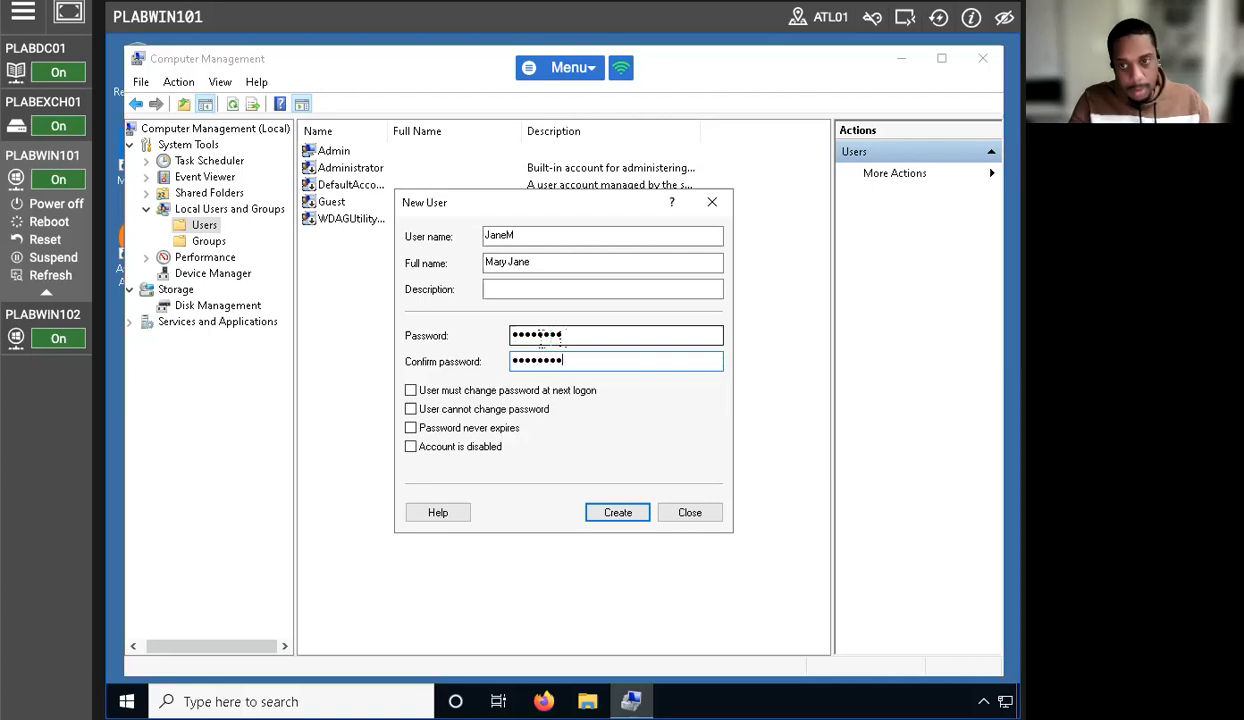
pyautogui.click(614, 510)
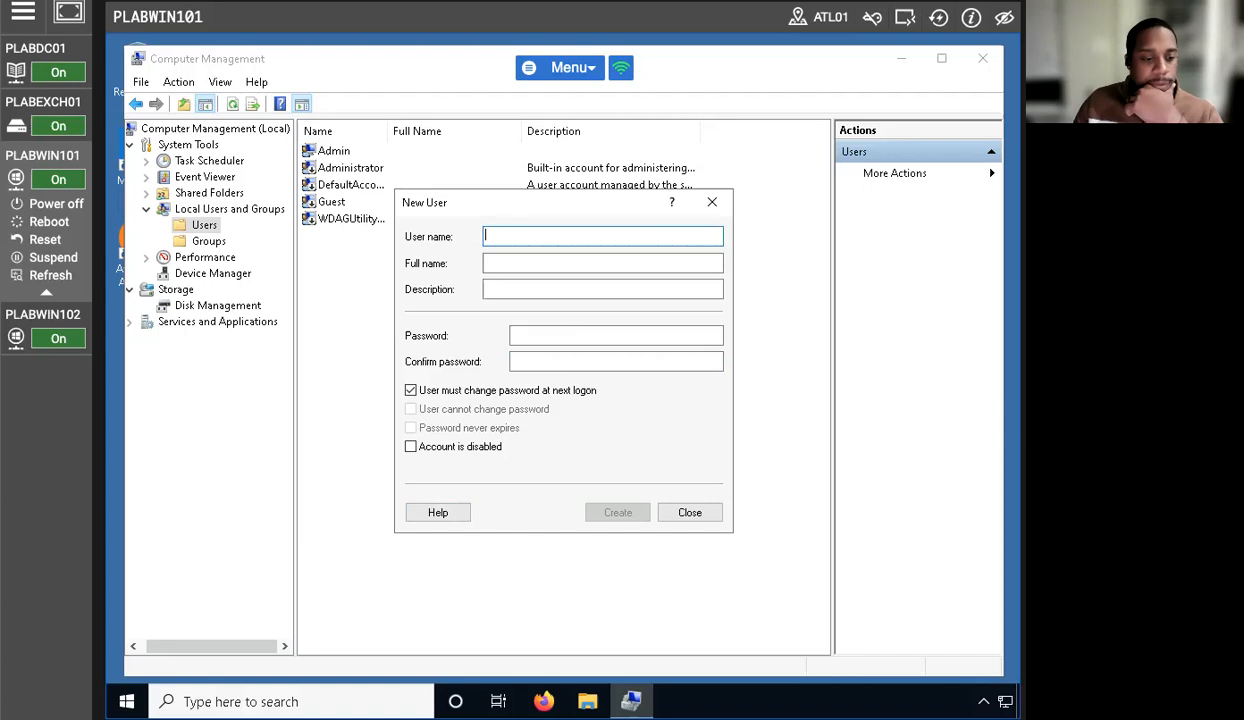
pyautogui.click(690, 512)
pyautogui.click(375, 219)
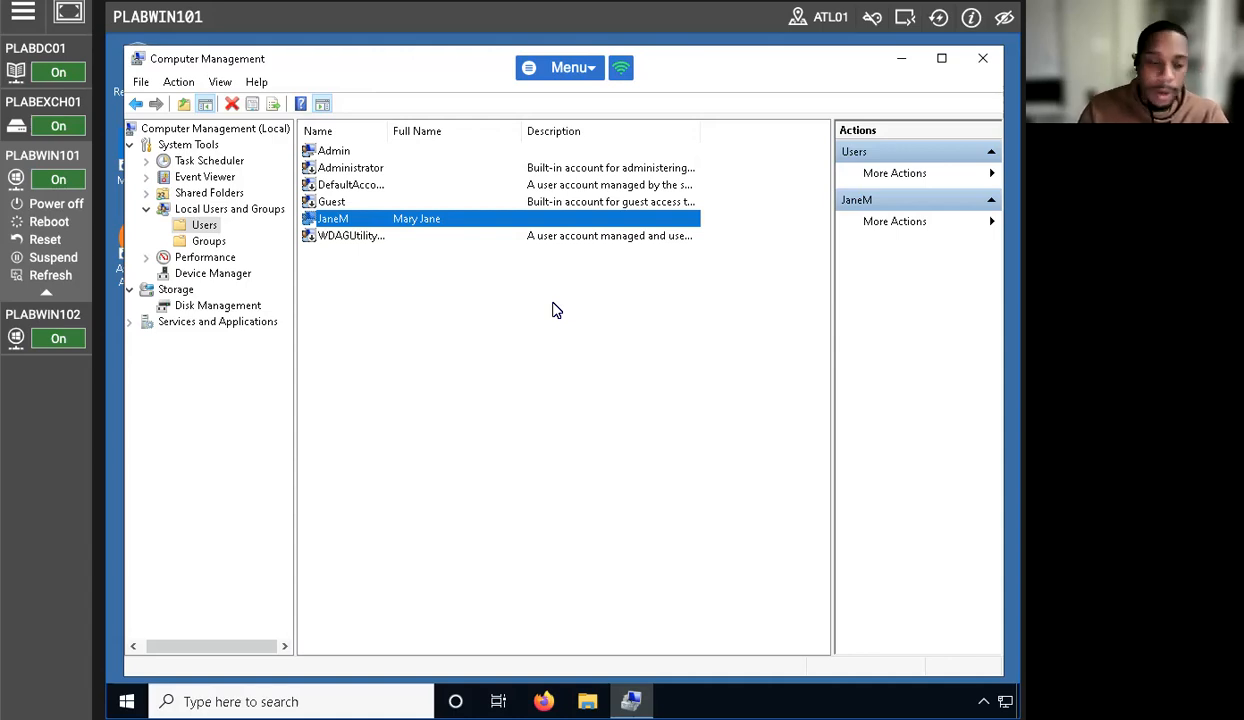
# - Add the new local account to the Backup Operators group through its properties' Member Of list
pyautogui.rightClick(333, 224)
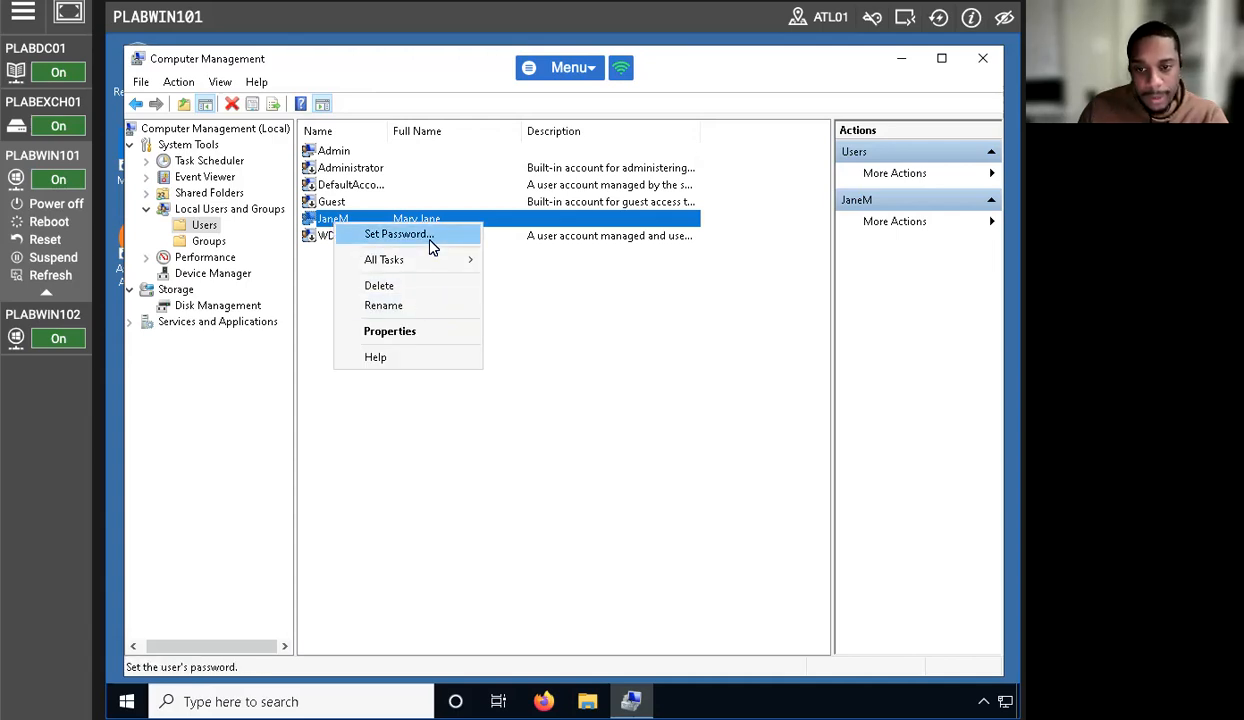
pyautogui.click(617, 423)
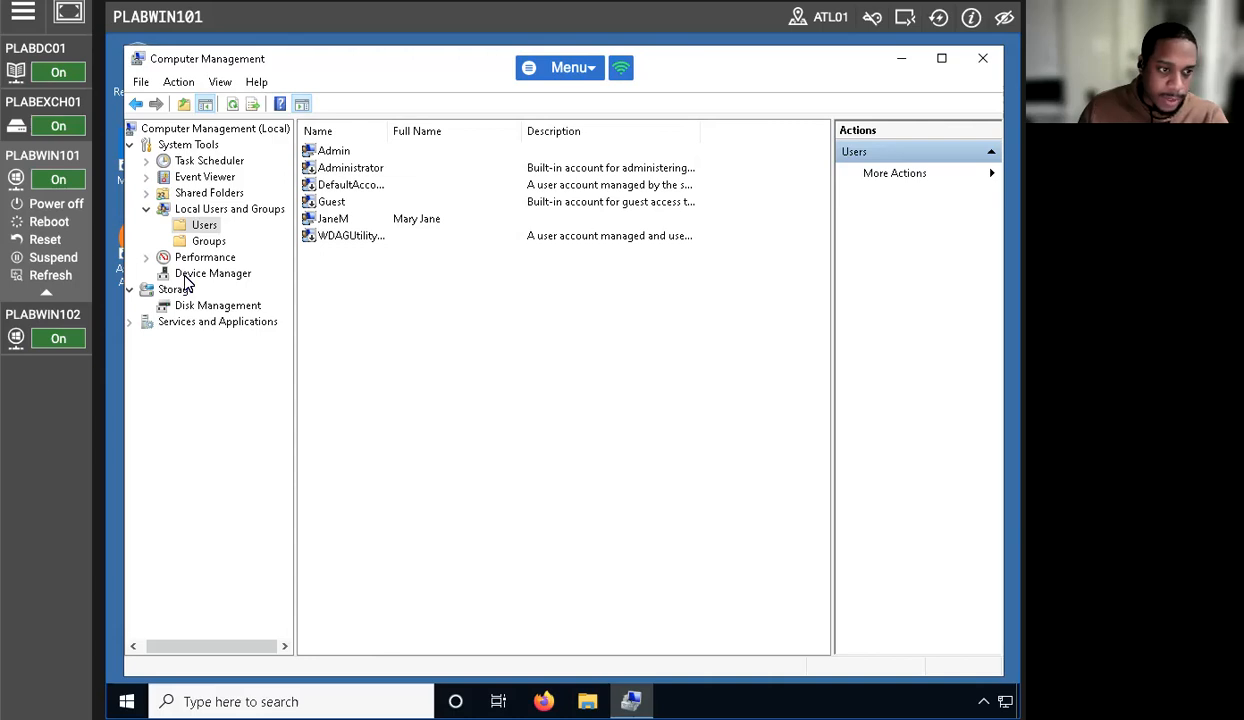
pyautogui.rightClick(348, 217)
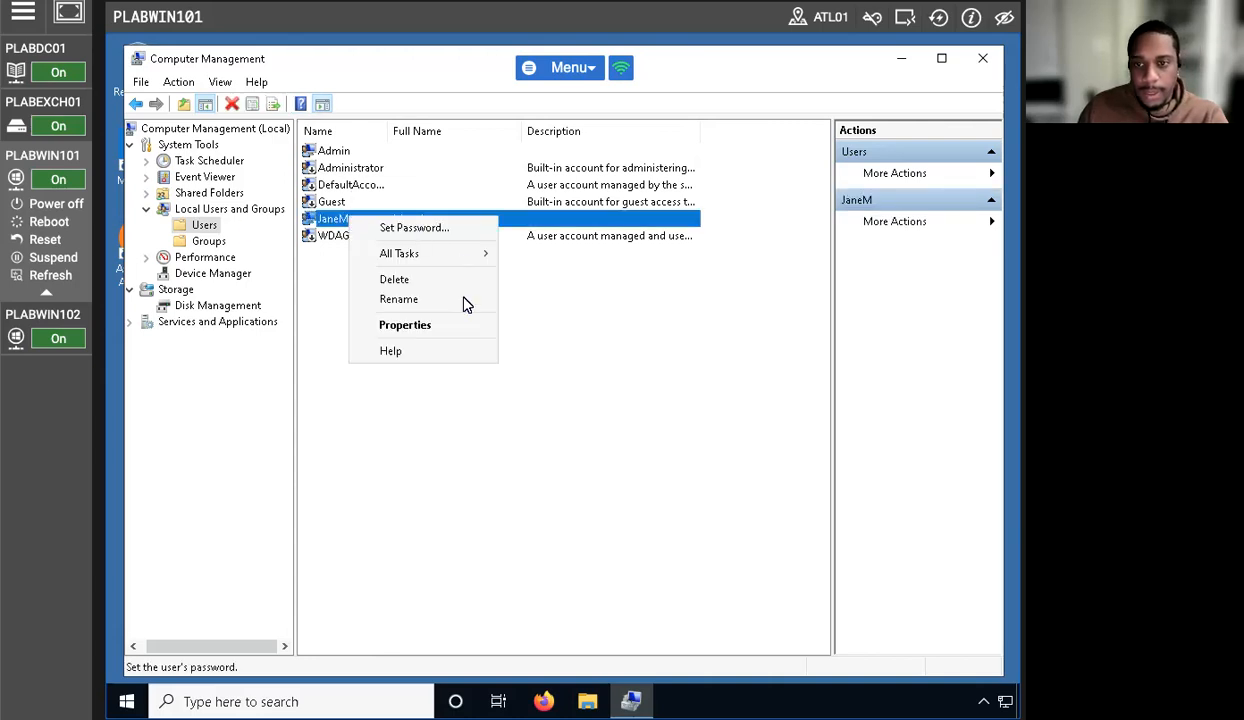
pyautogui.click(412, 326)
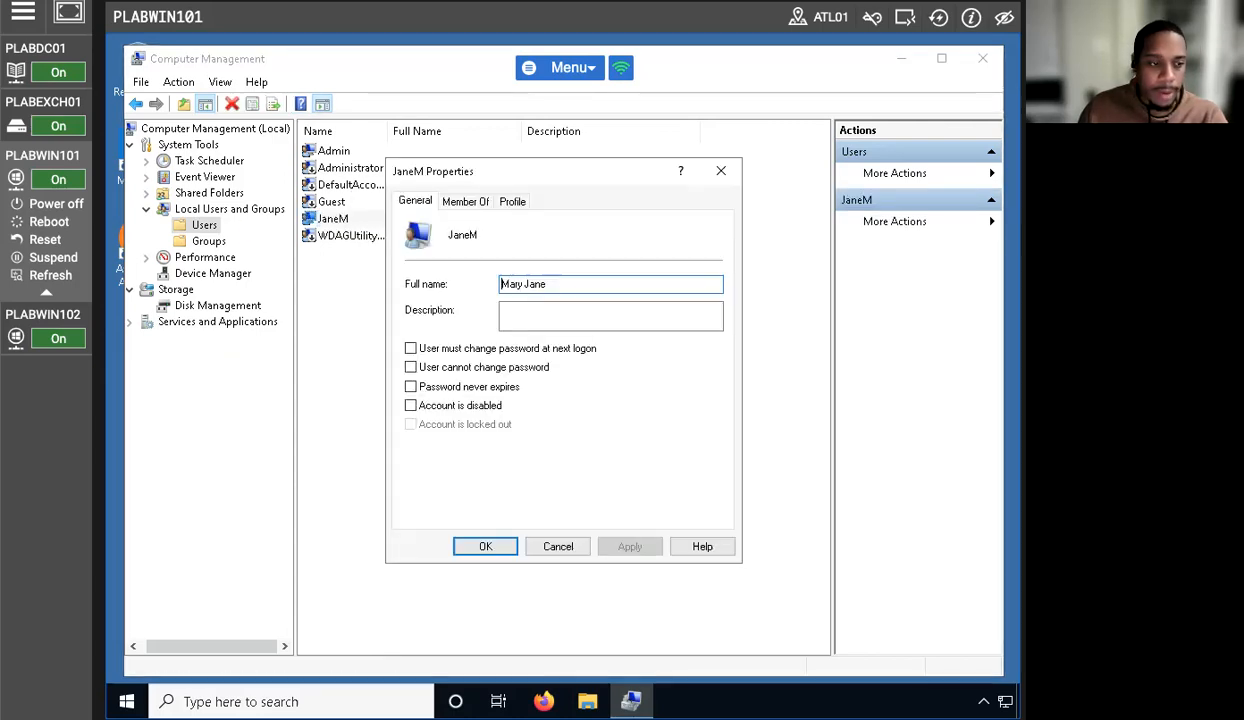
pyautogui.click(466, 201)
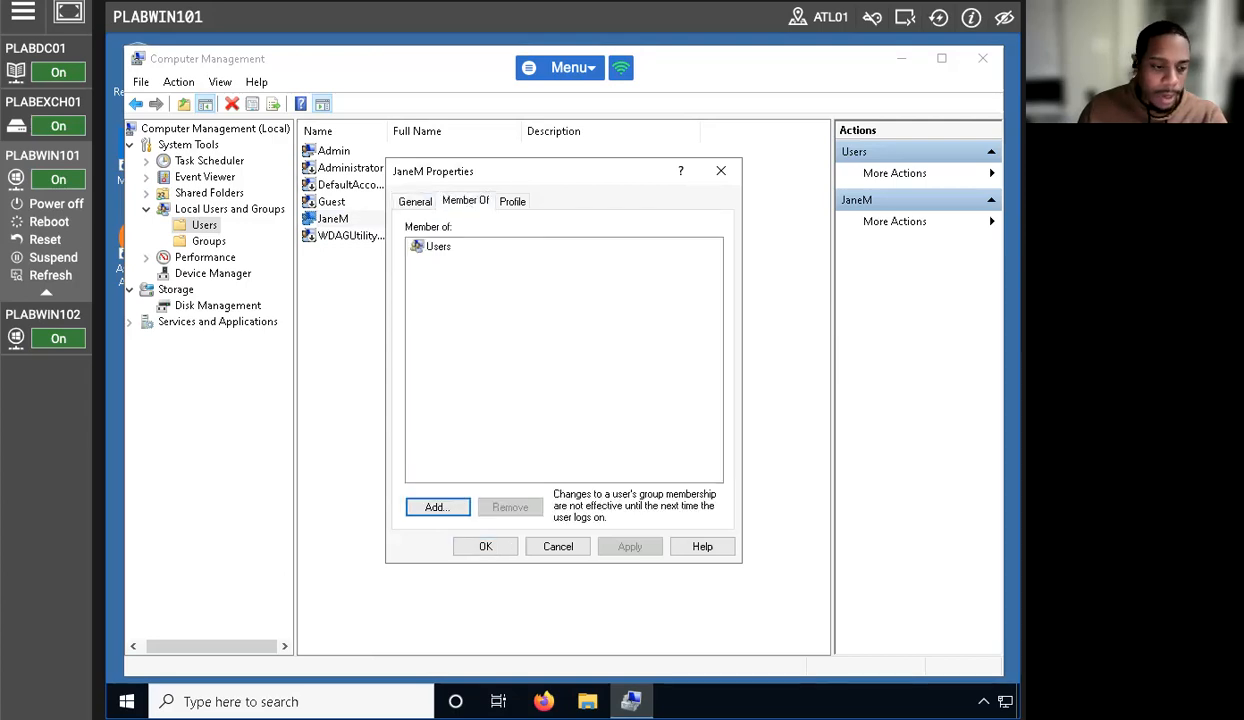
pyautogui.click(445, 510)
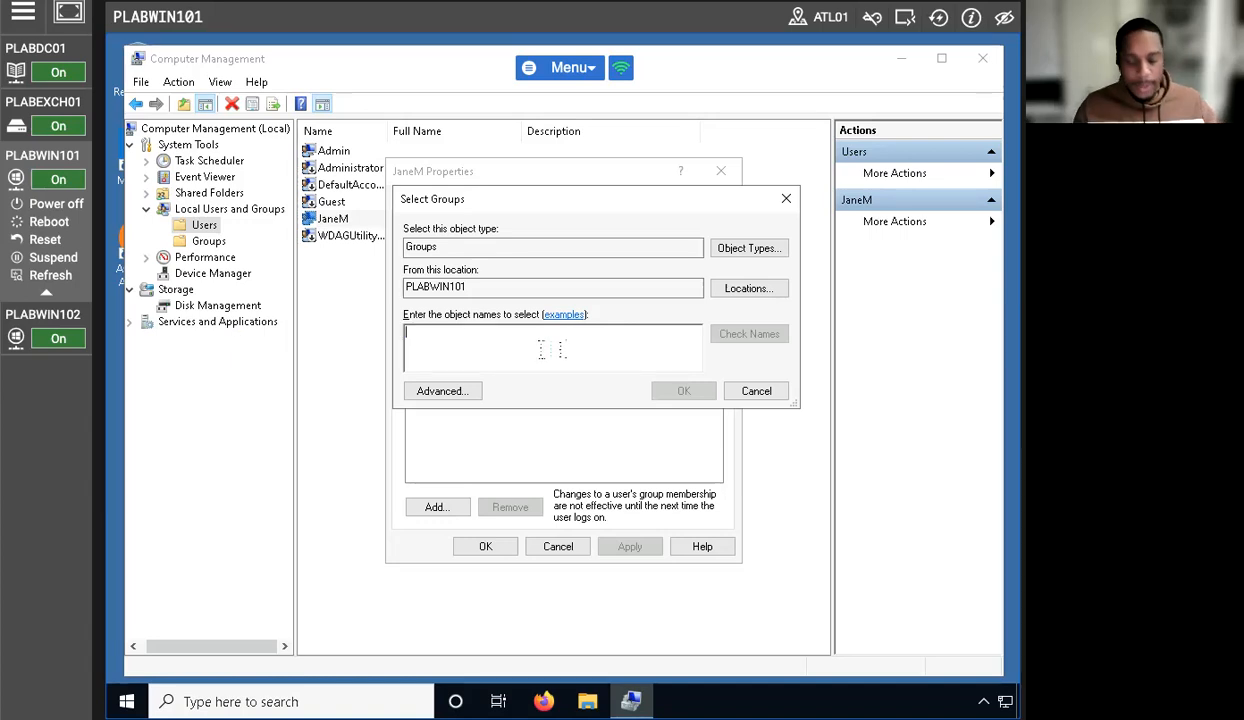
pyautogui.write('Backup')
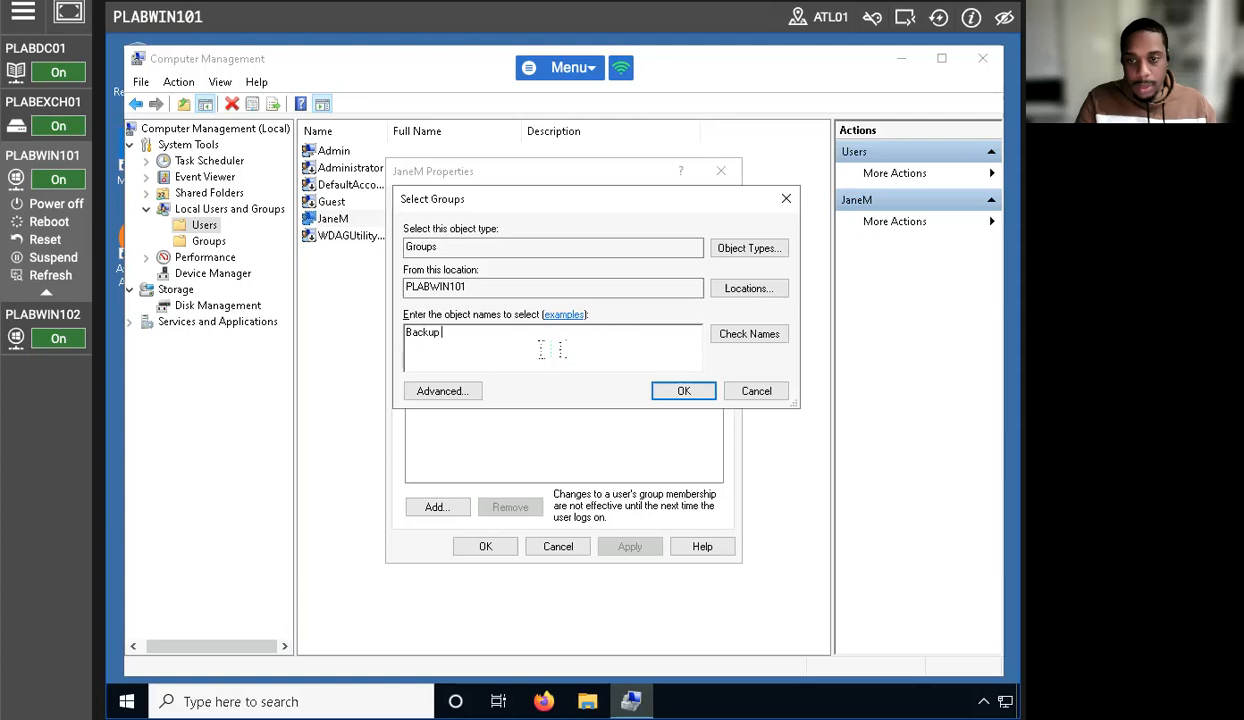
pyautogui.write(' Operators')
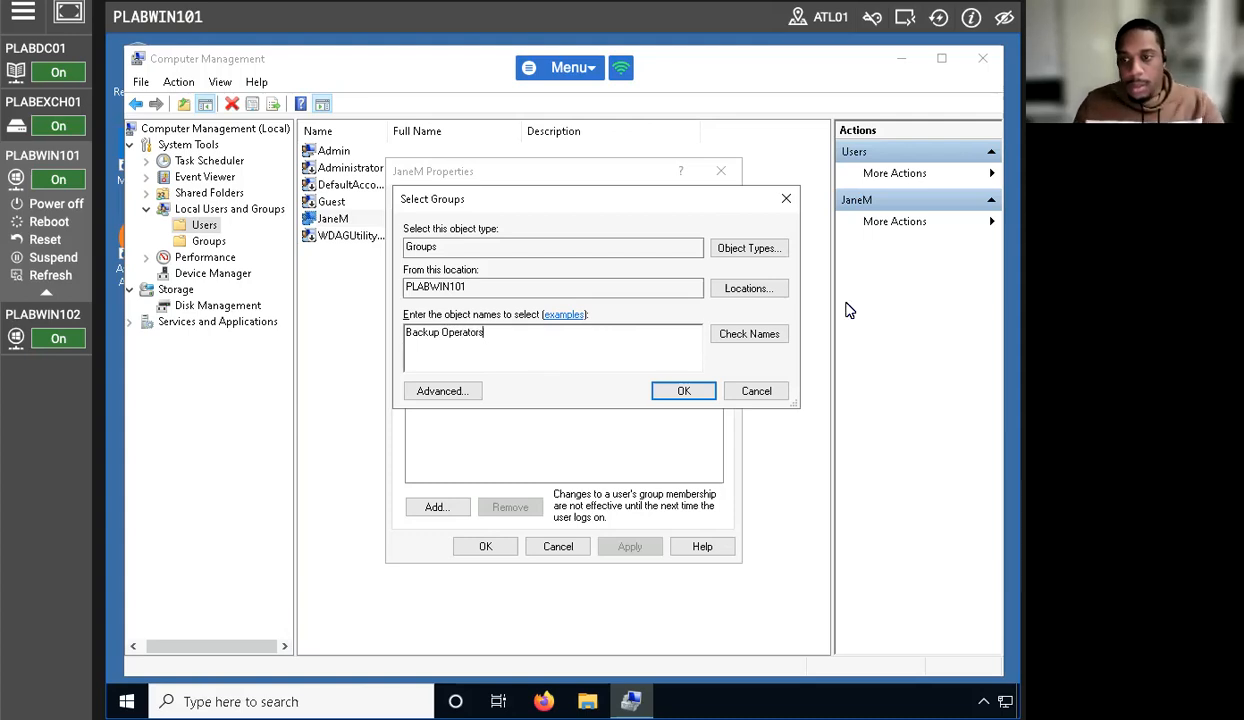
pyautogui.click(771, 340)
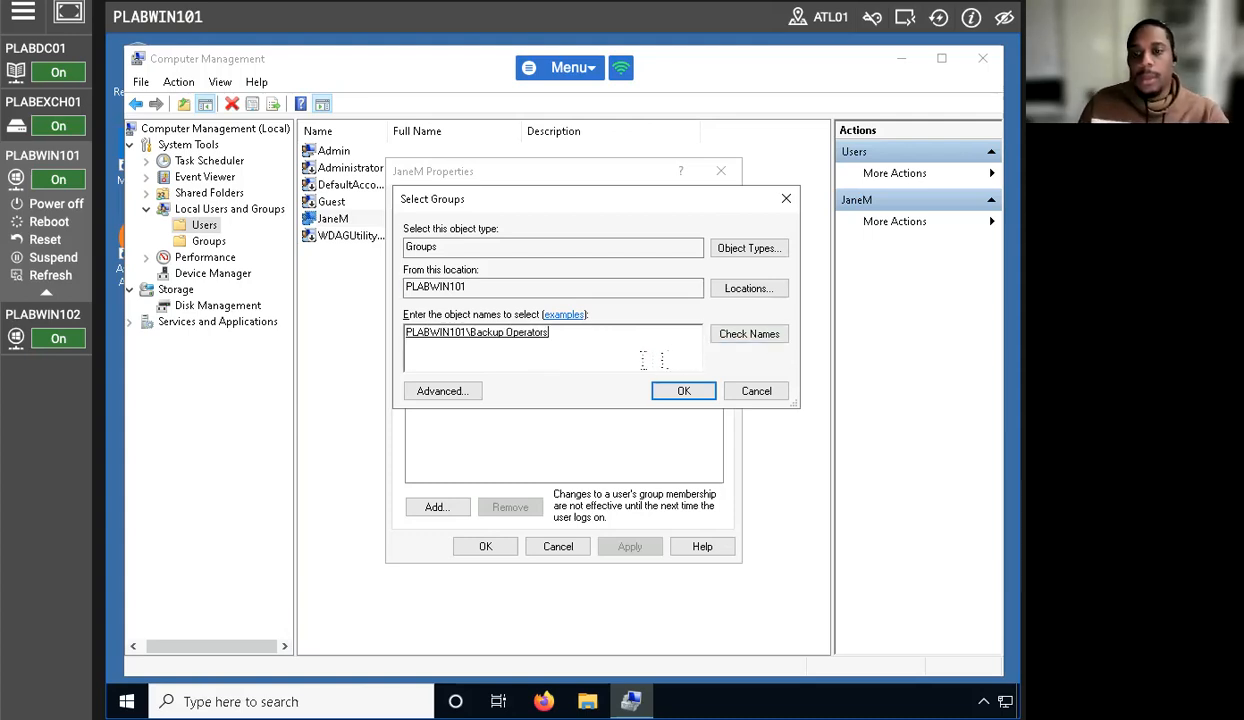
pyautogui.click(675, 390)
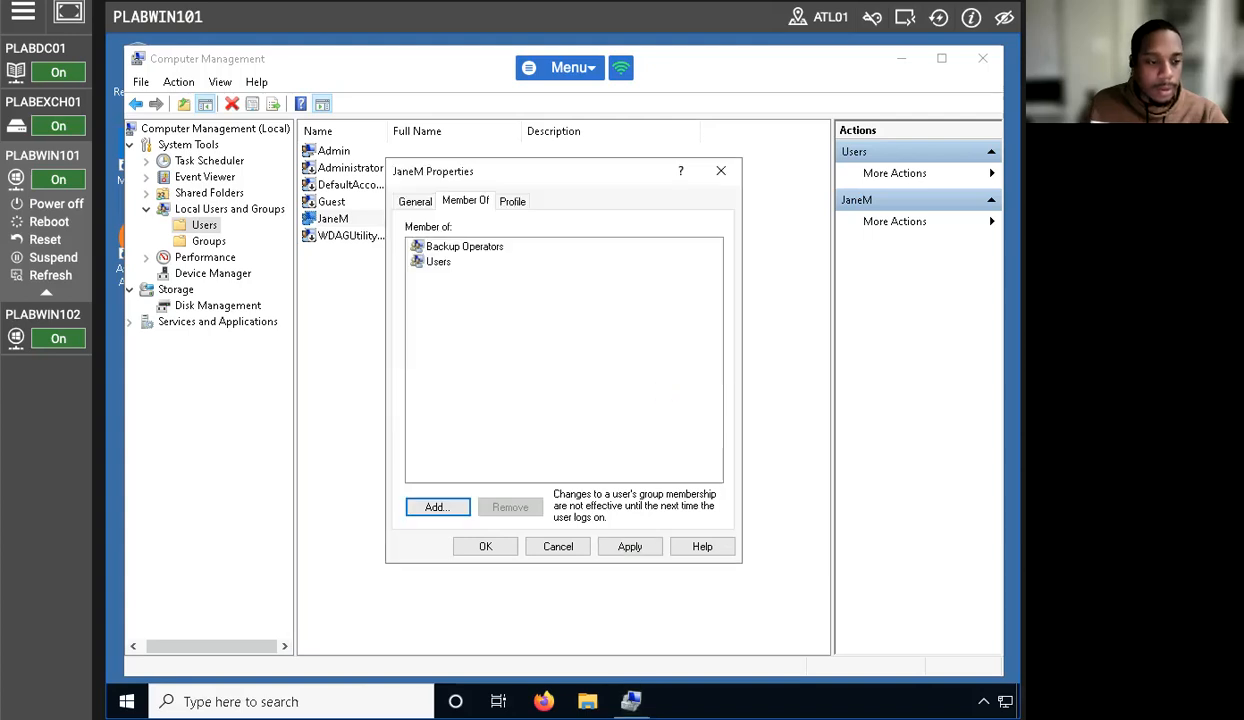
pyautogui.click(441, 251)
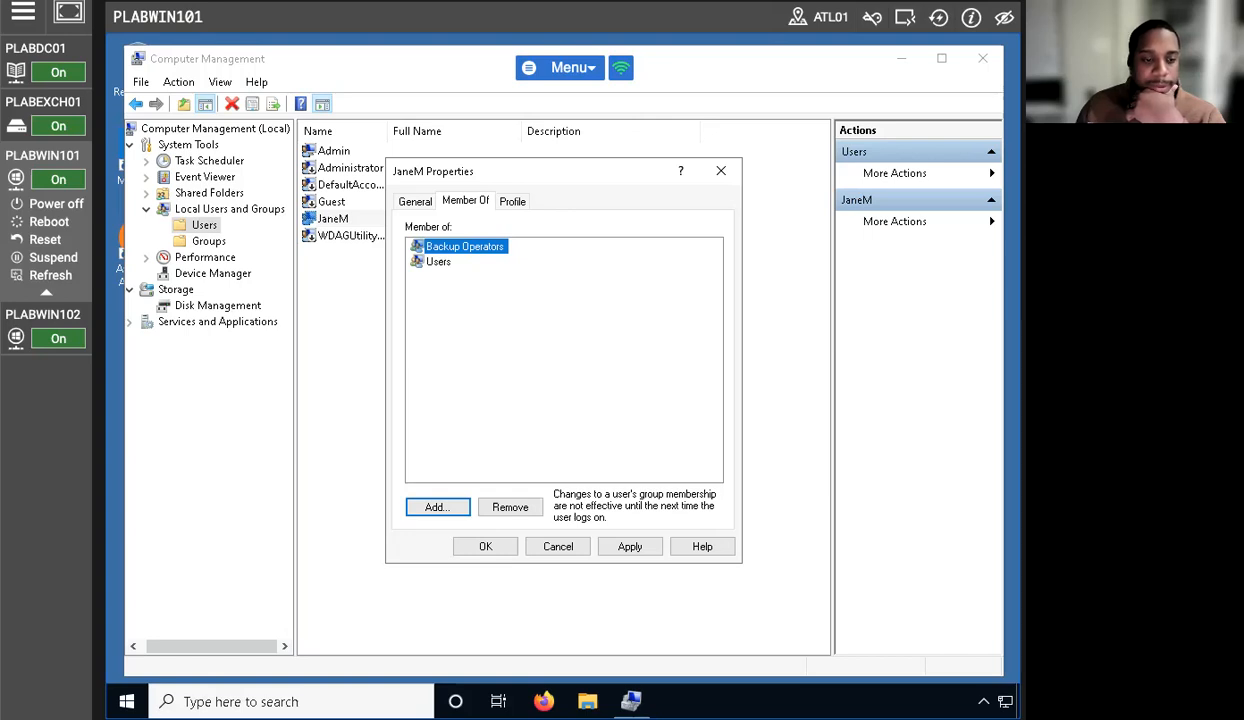
# - Confirm the account properties with OK and close Computer Management
pyautogui.click(485, 547)
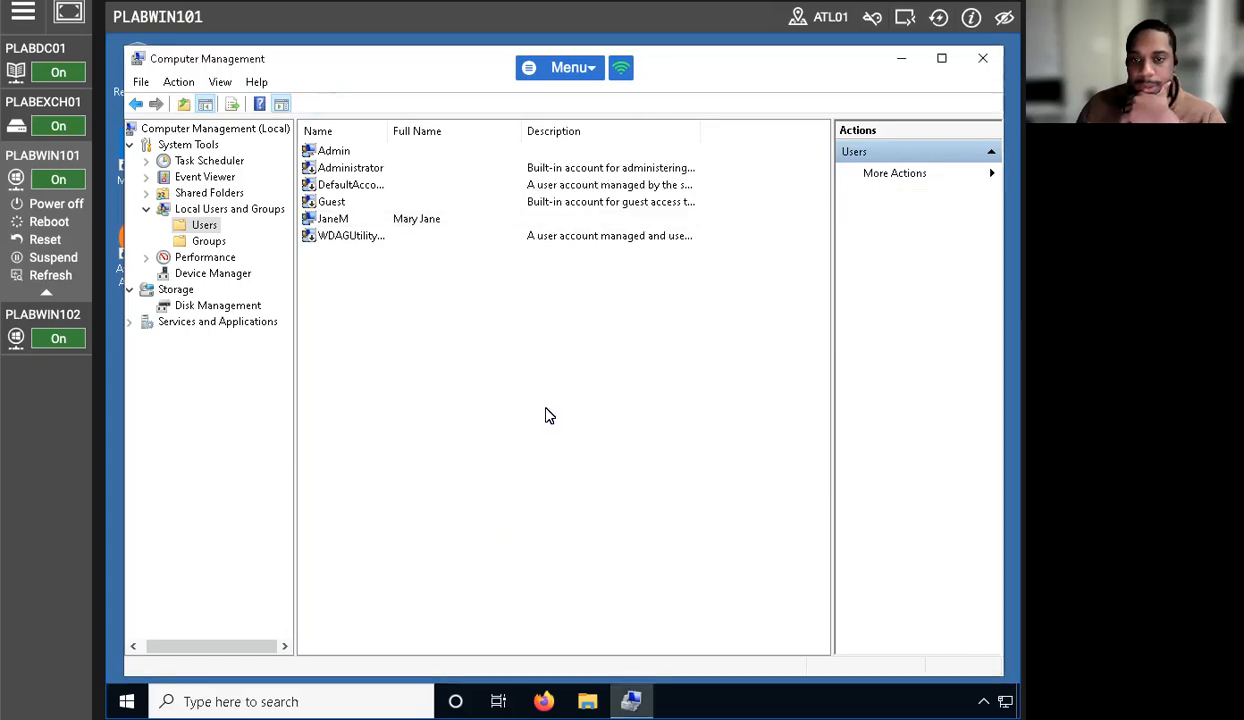
pyautogui.click(982, 58)
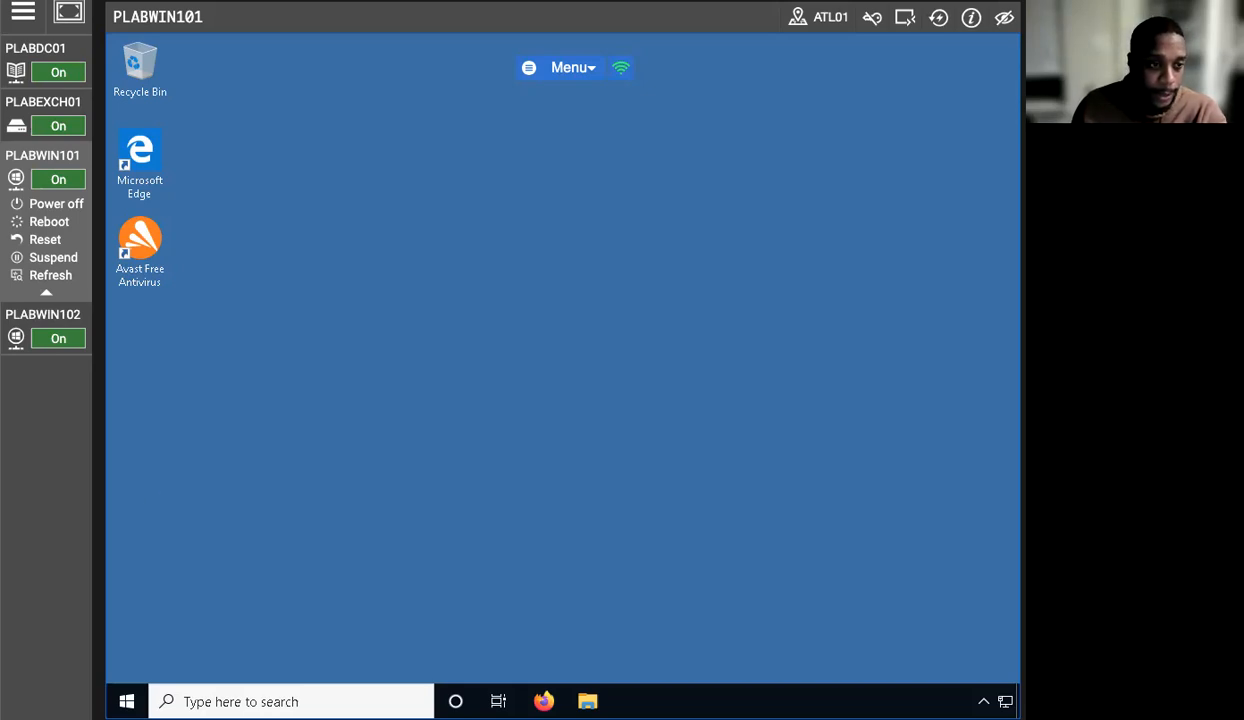
# - Browse the Start menu app list, then switch the lab over to PLABDC01
pyautogui.click(127, 700)
pyautogui.scroll(-15, 203, 458)
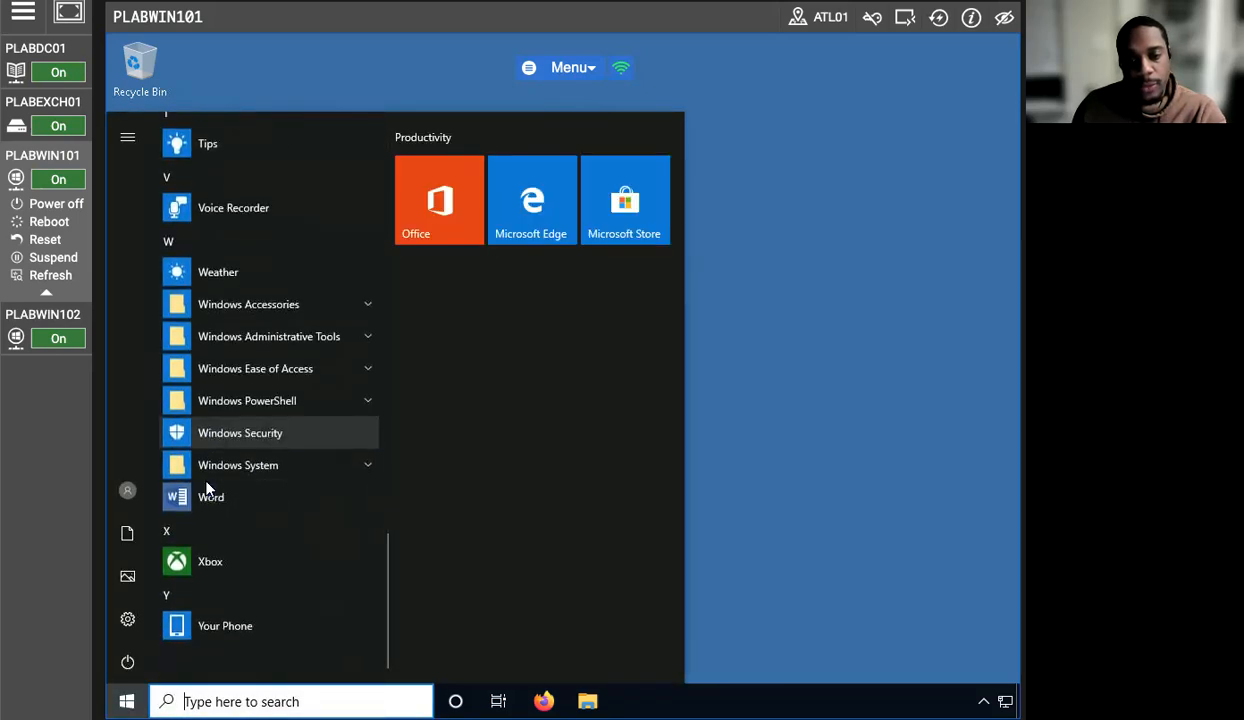
pyautogui.scroll(3, 218, 420)
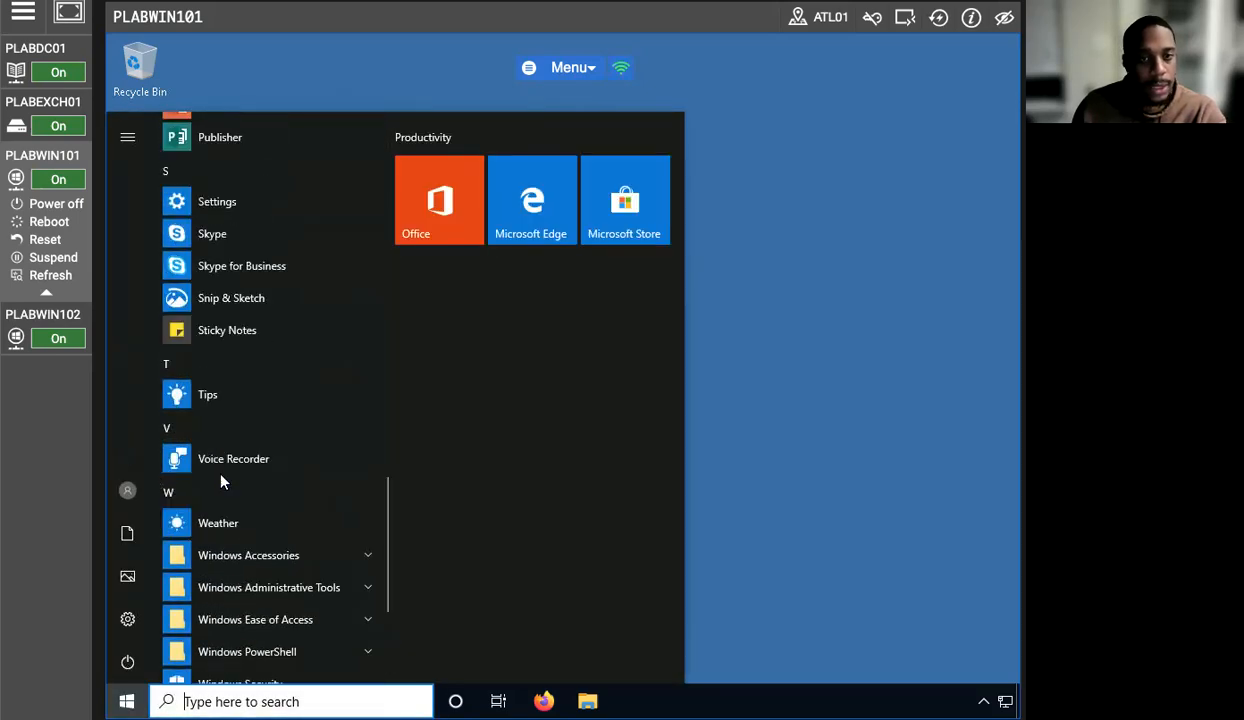
pyautogui.scroll(3, 250, 470)
pyautogui.click(17, 48)
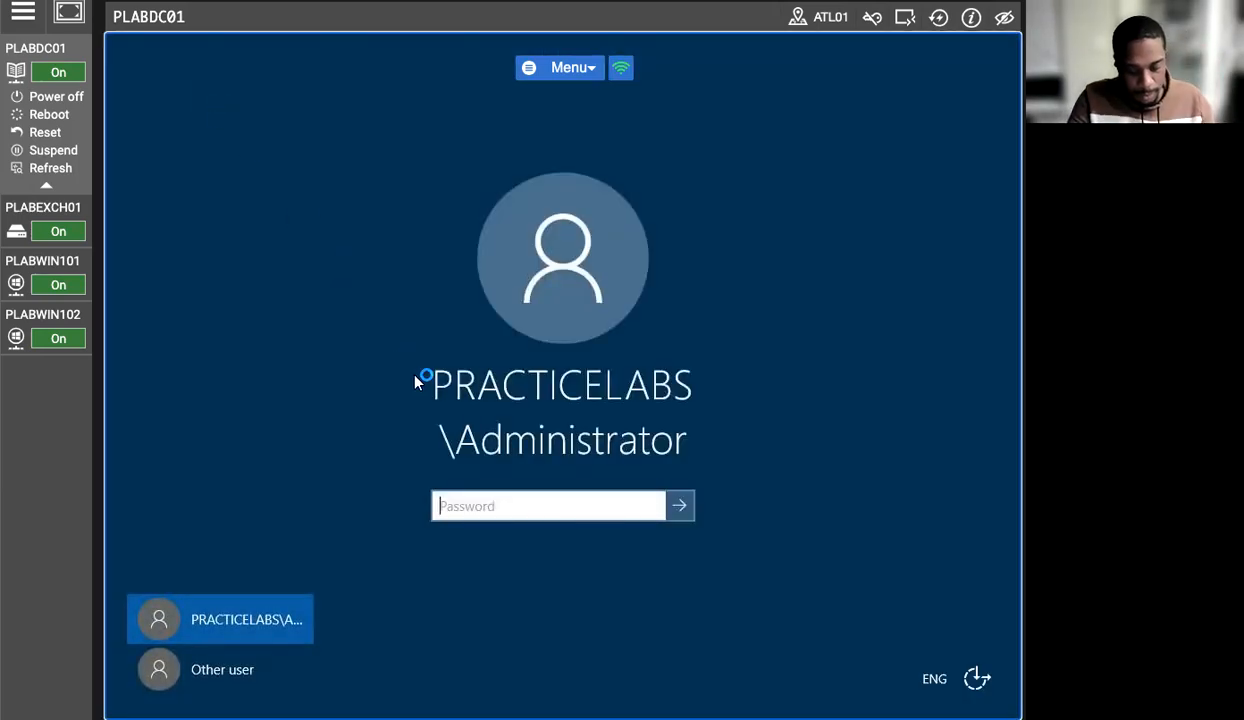
# - Sign in to PLABDC01 as Administrator by entering the account password
pyautogui.click(504, 501)
pyautogui.press('capslock')
pyautogui.write('P')
pyautogui.press('capslock')
pyautogui.write('assw0rd')
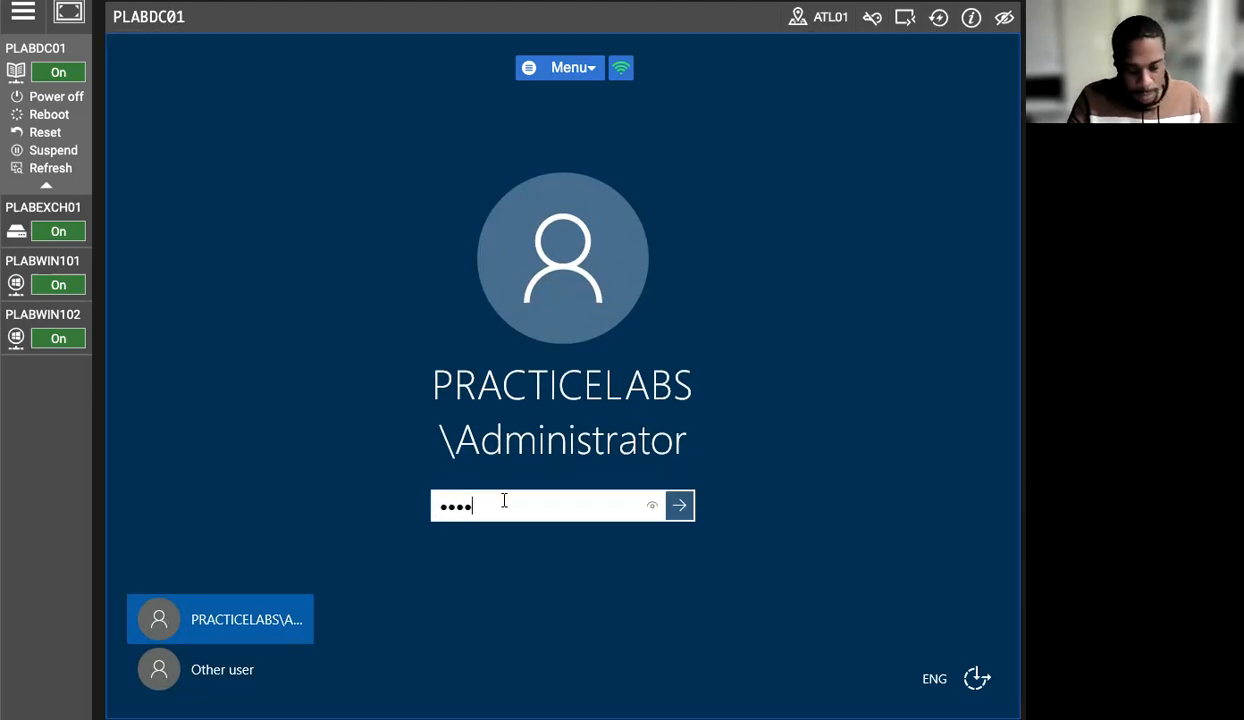
pyautogui.press('Return')
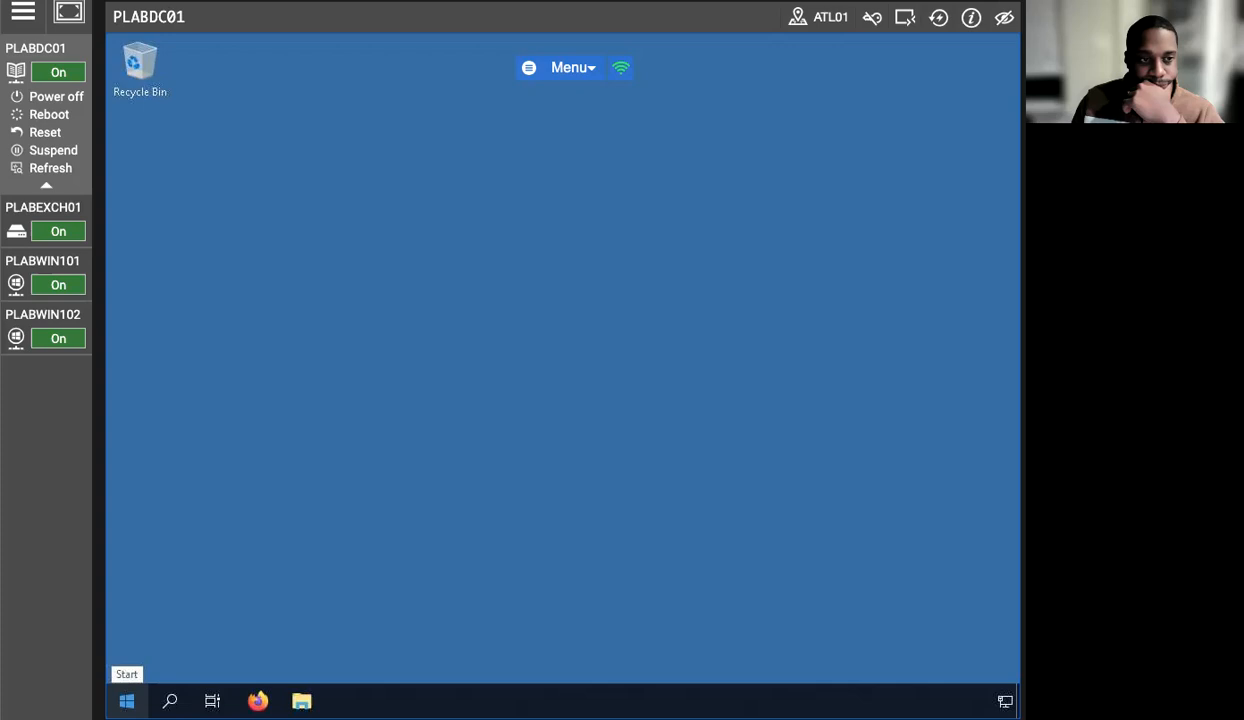
# - Launch Active Directory Users and Computers from Windows Administrative Tools and select the Sales OU
pyautogui.click(127, 701)
pyautogui.scroll(-3, 243, 425)
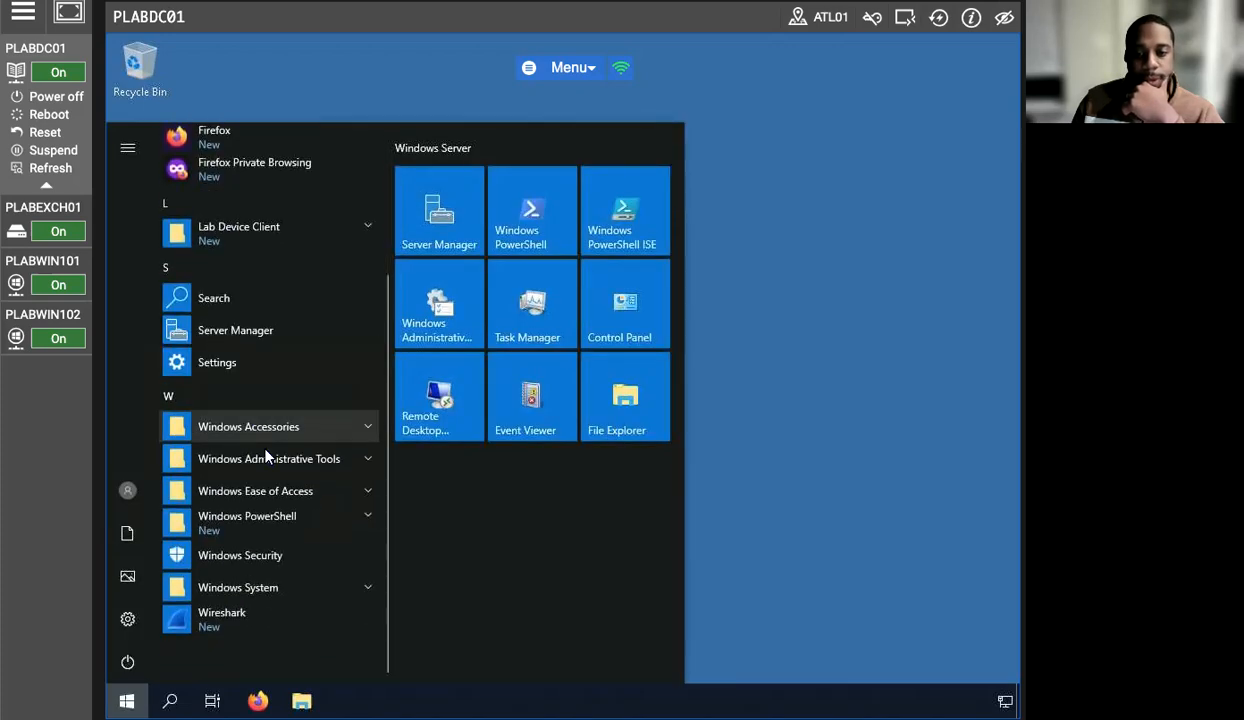
pyautogui.click(268, 458)
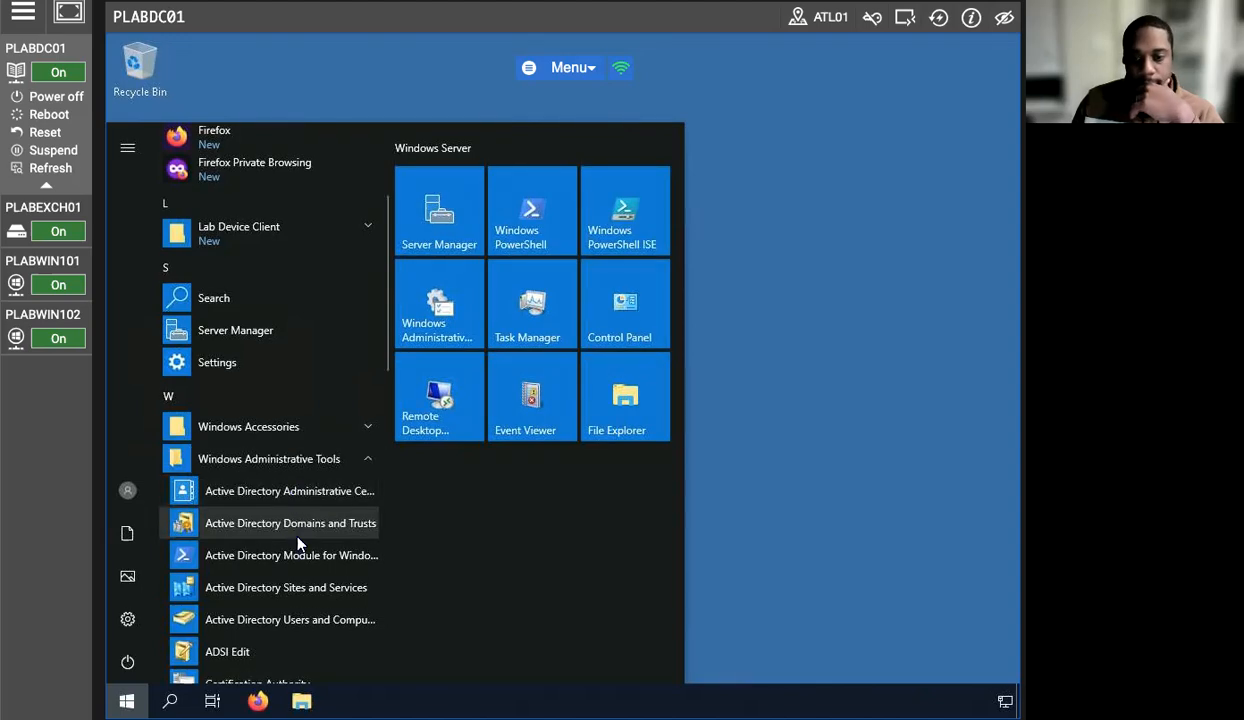
pyautogui.click(312, 619)
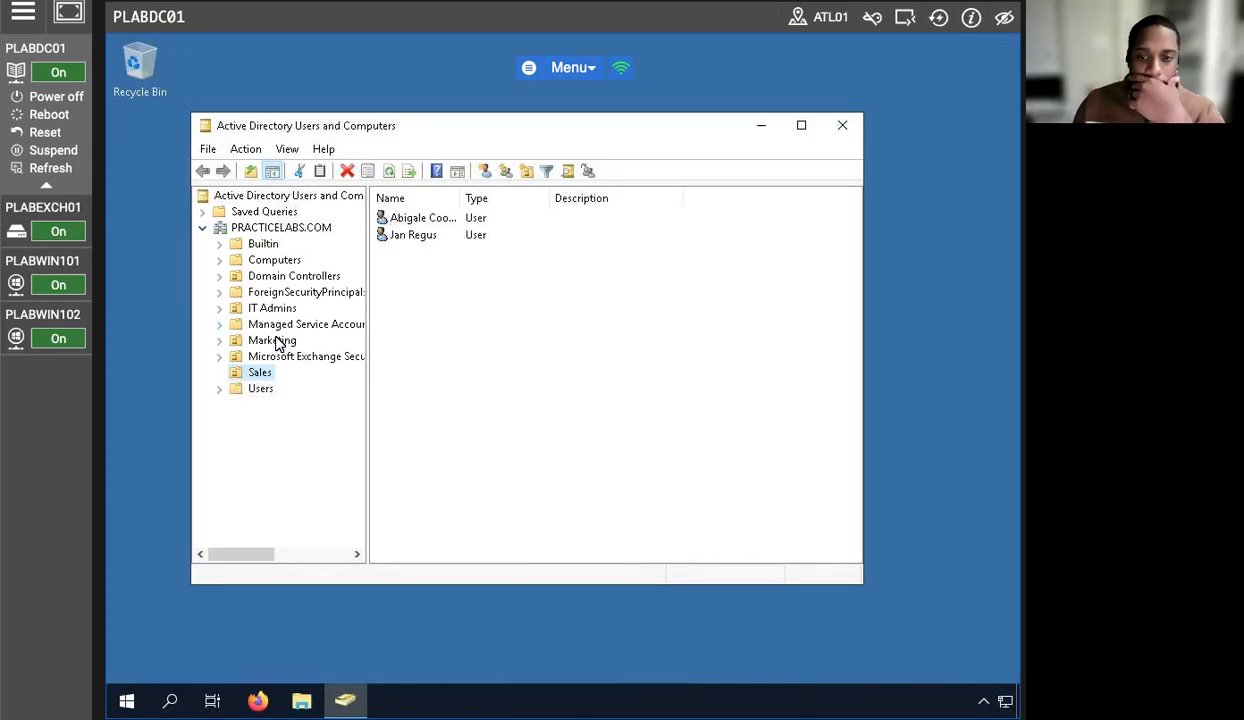
pyautogui.click(263, 374)
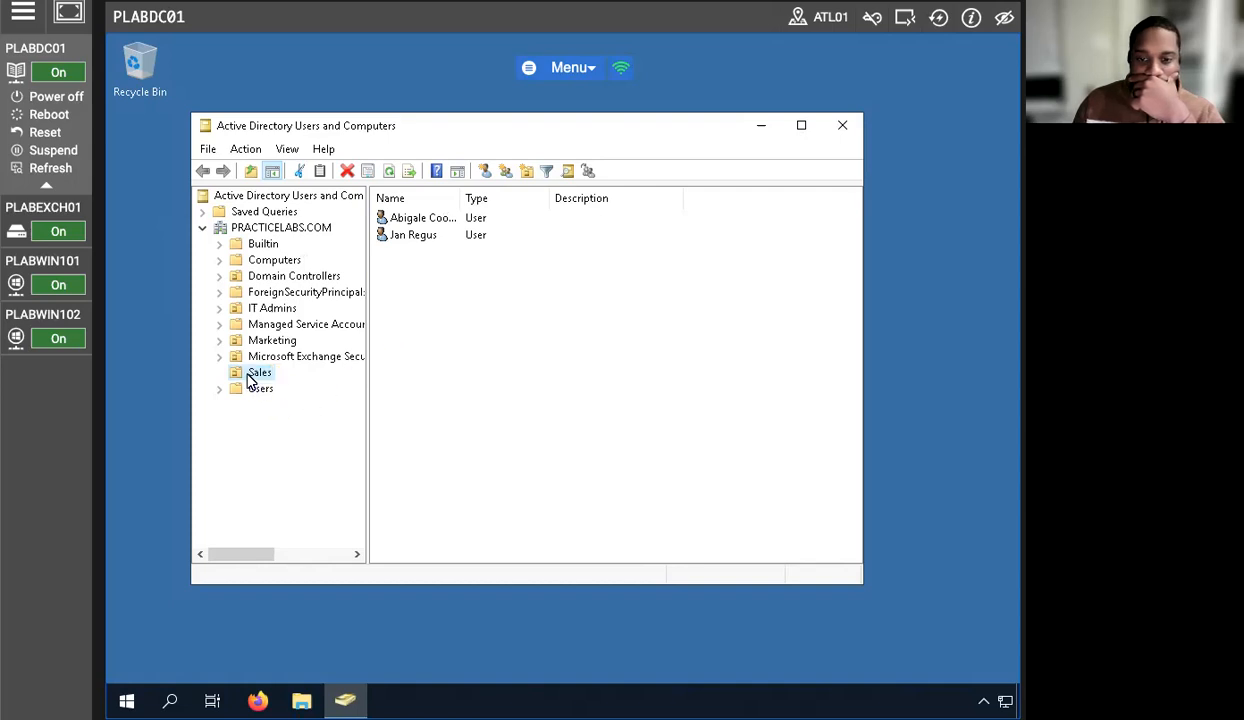
# - Bring up the Sales OU's context menu and point to New > User
pyautogui.rightClick(260, 377)
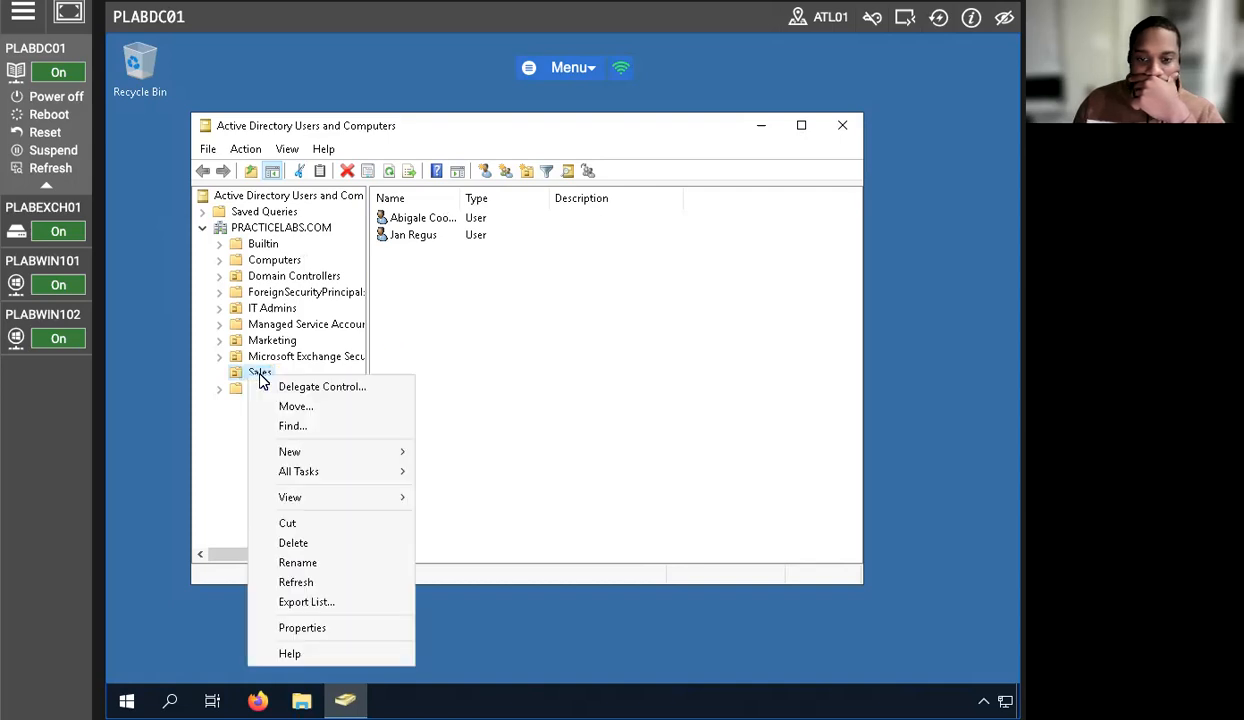
pyautogui.click(236, 483)
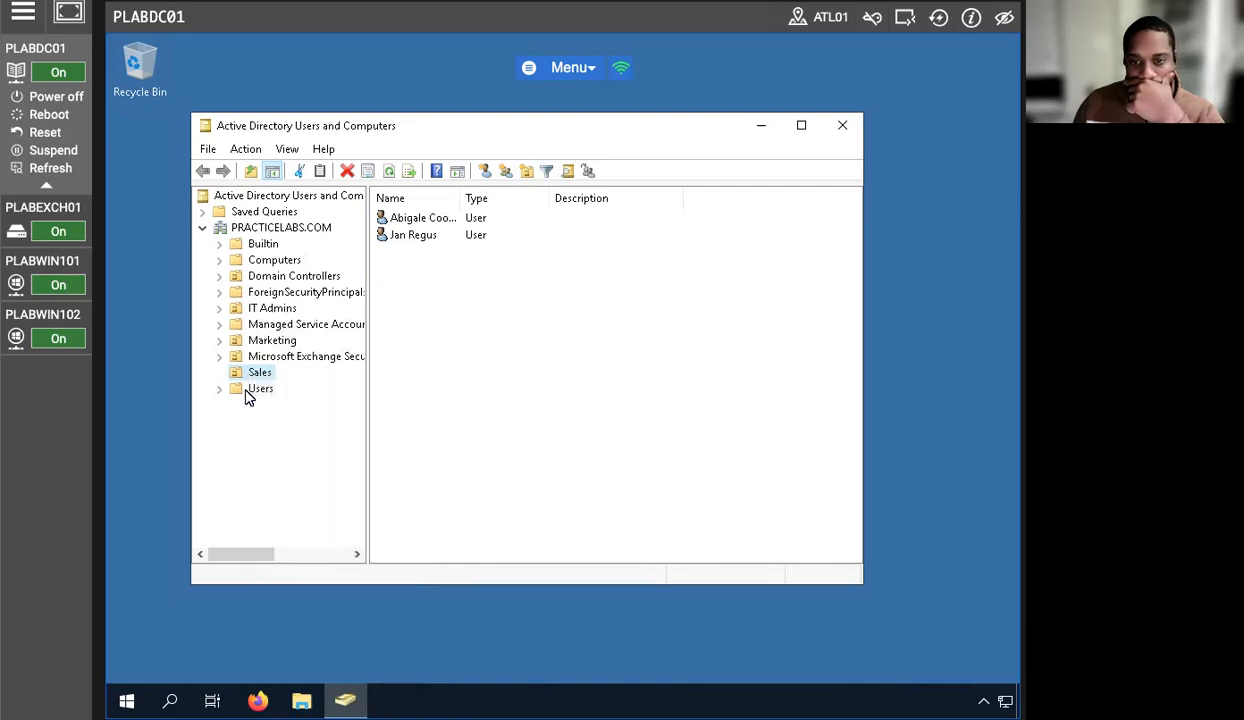
pyautogui.rightClick(253, 377)
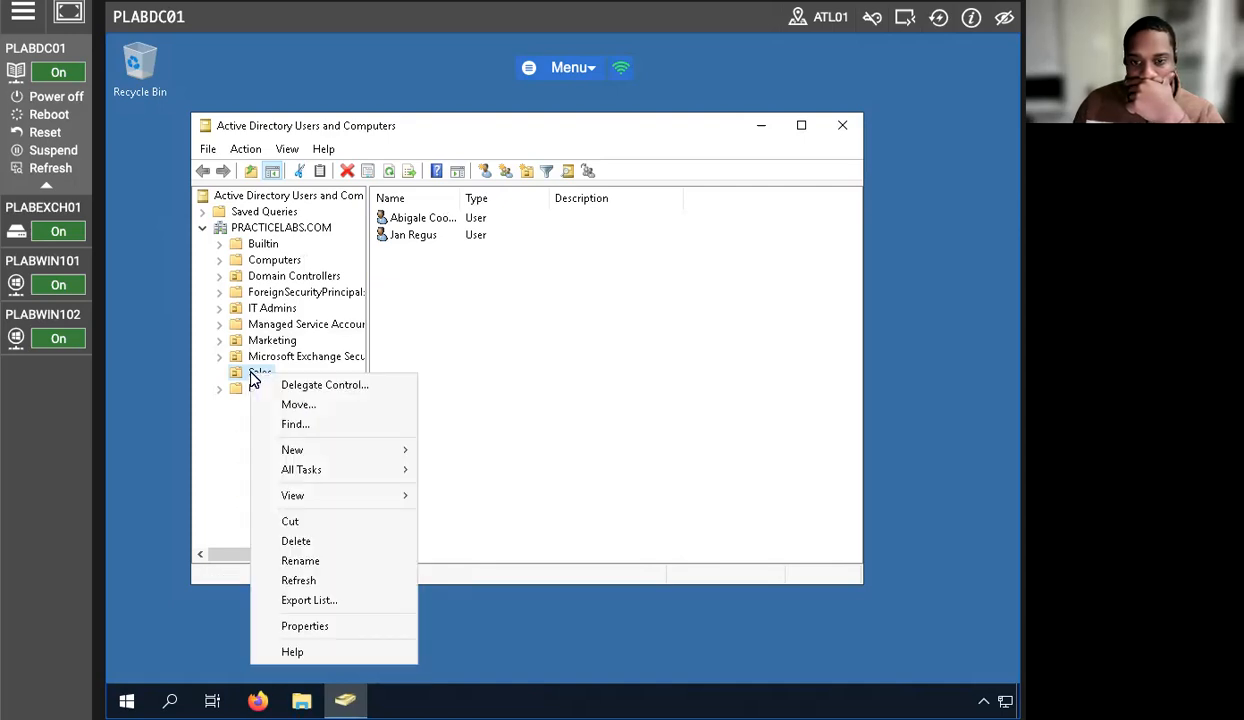
pyautogui.click(225, 441)
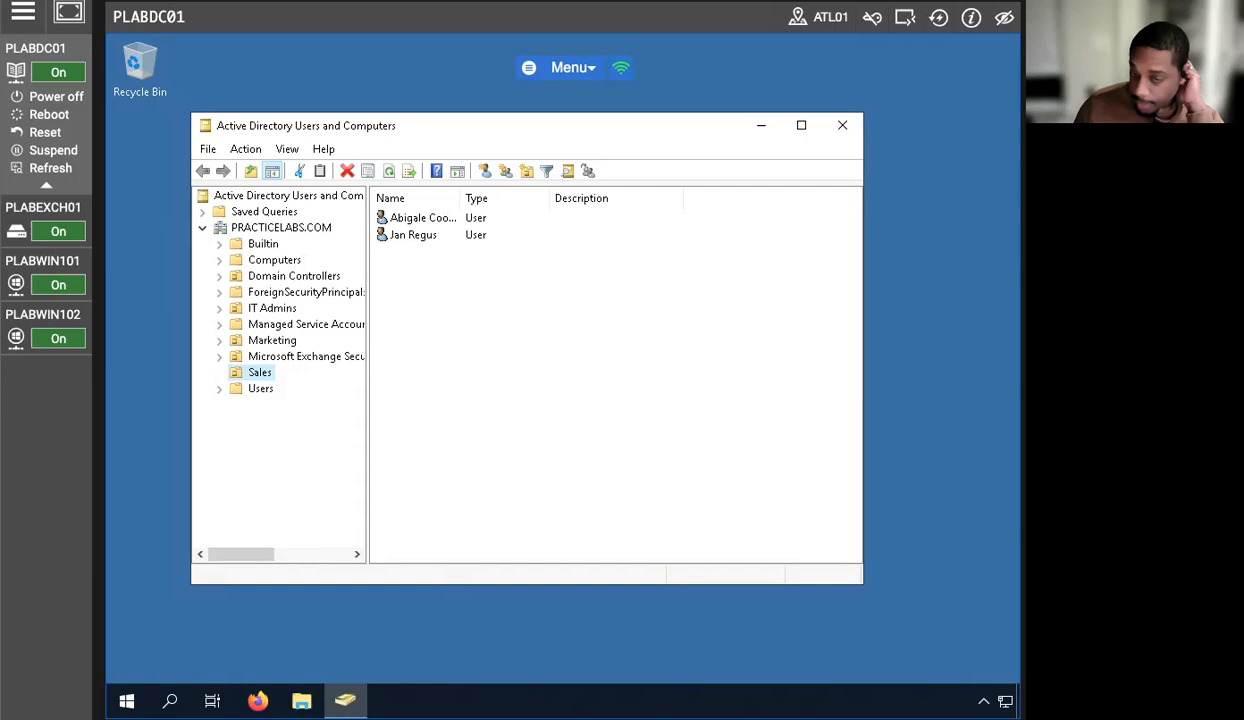
pyautogui.rightClick(252, 379)
pyautogui.moveTo(281, 458)
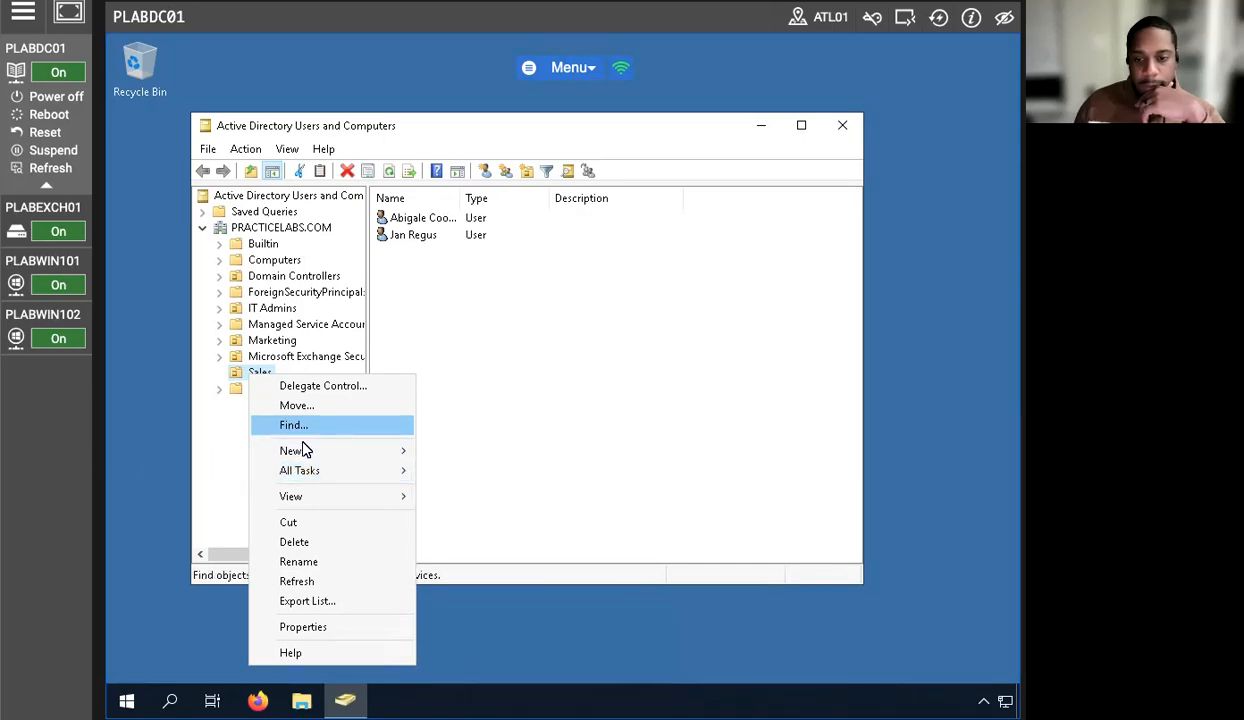
pyautogui.moveTo(318, 450)
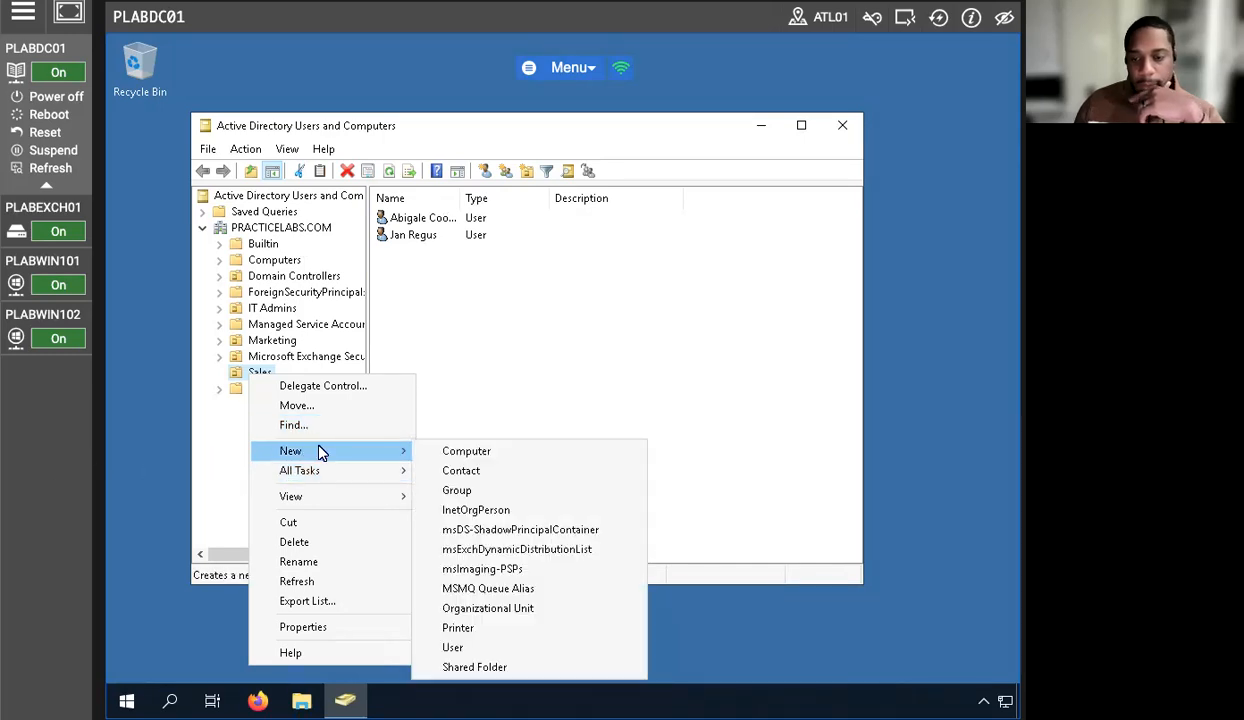
# - Begin a new Sales user, then cancel the wizard and reselect the Sales OU
pyautogui.click(490, 649)
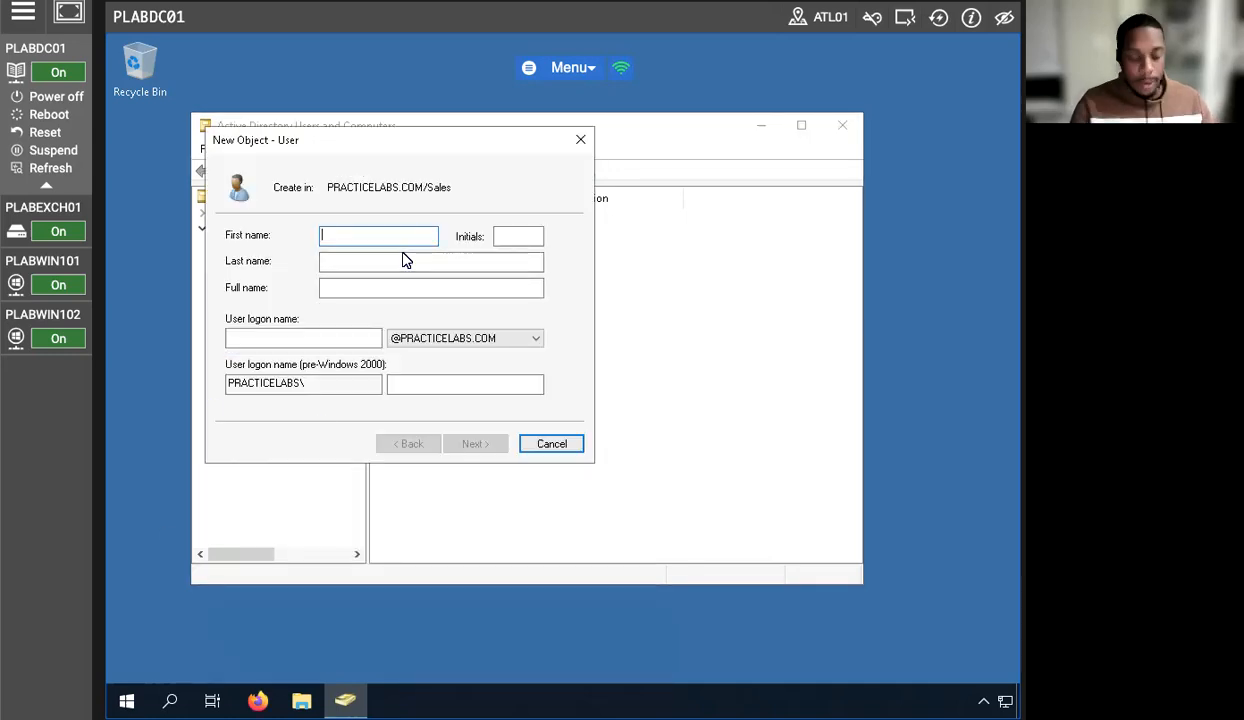
pyautogui.write('Jo')
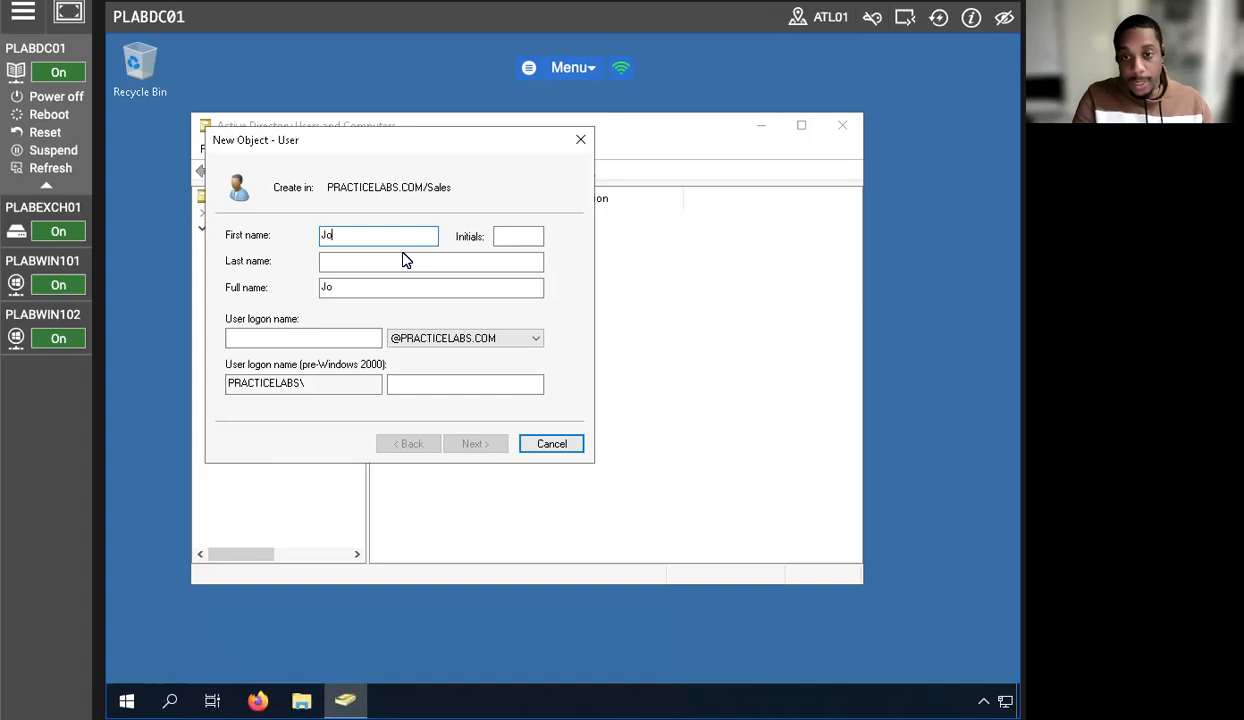
pyautogui.write('sh')
pyautogui.click(405, 260)
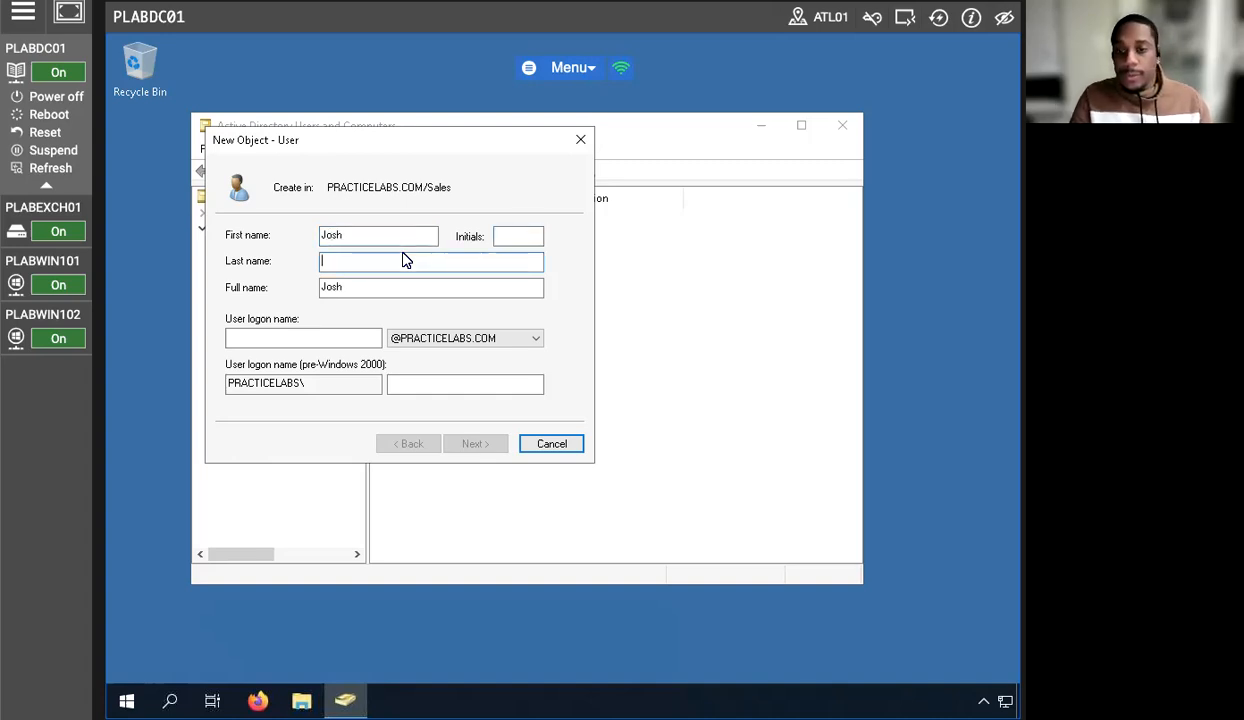
pyautogui.press('Escape')
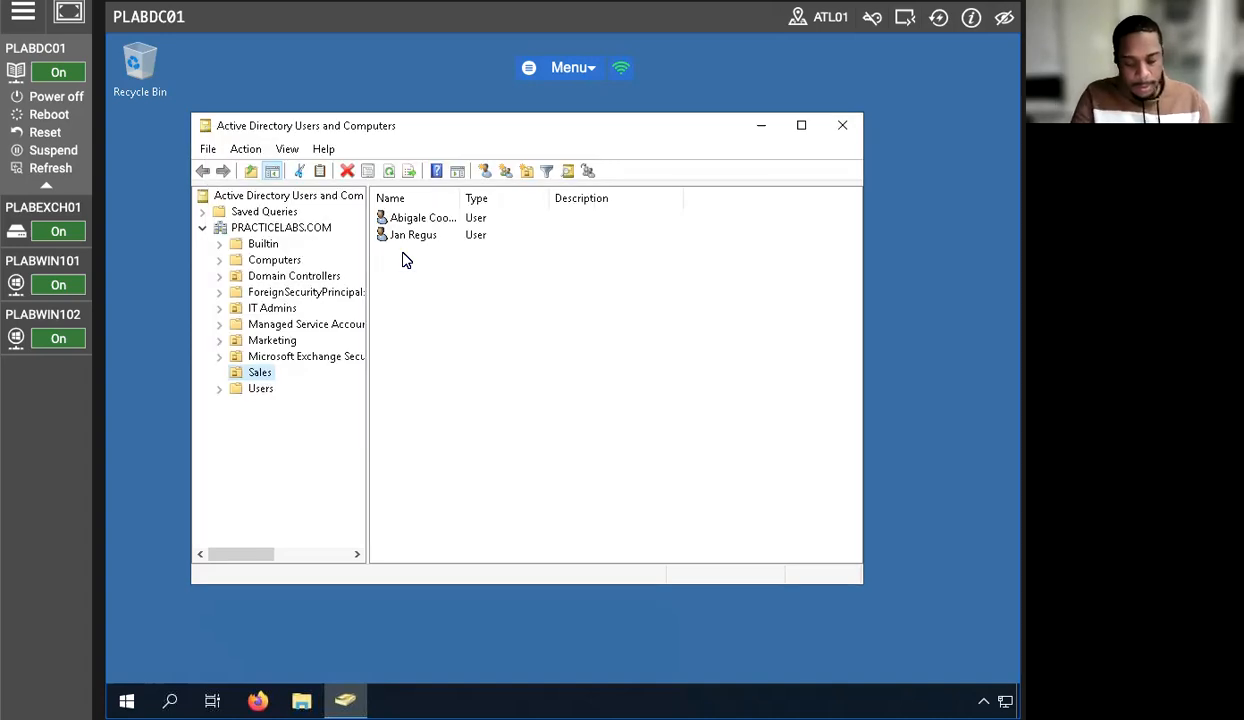
pyautogui.press('BackSpace')
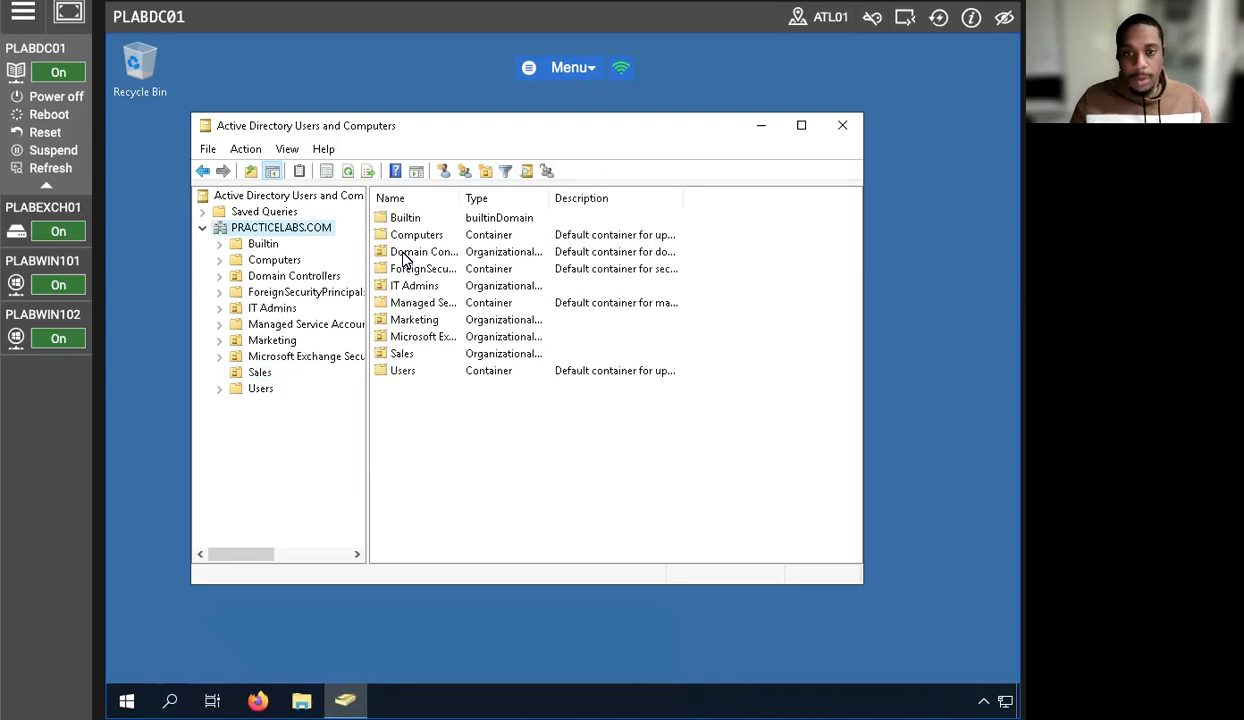
pyautogui.click(260, 373)
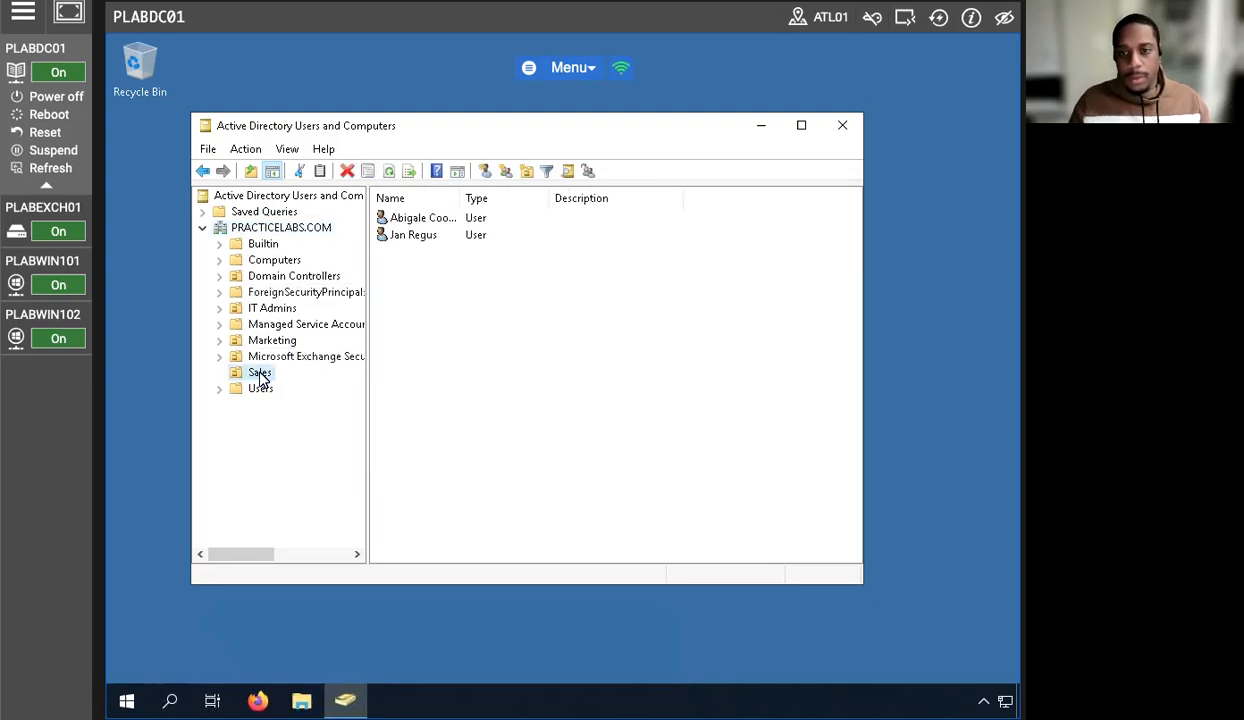
# - Restart New Object - User in Sales, entering the user's first name, last name and corrected logon name
pyautogui.rightClick(259, 373)
pyautogui.moveTo(335, 452)
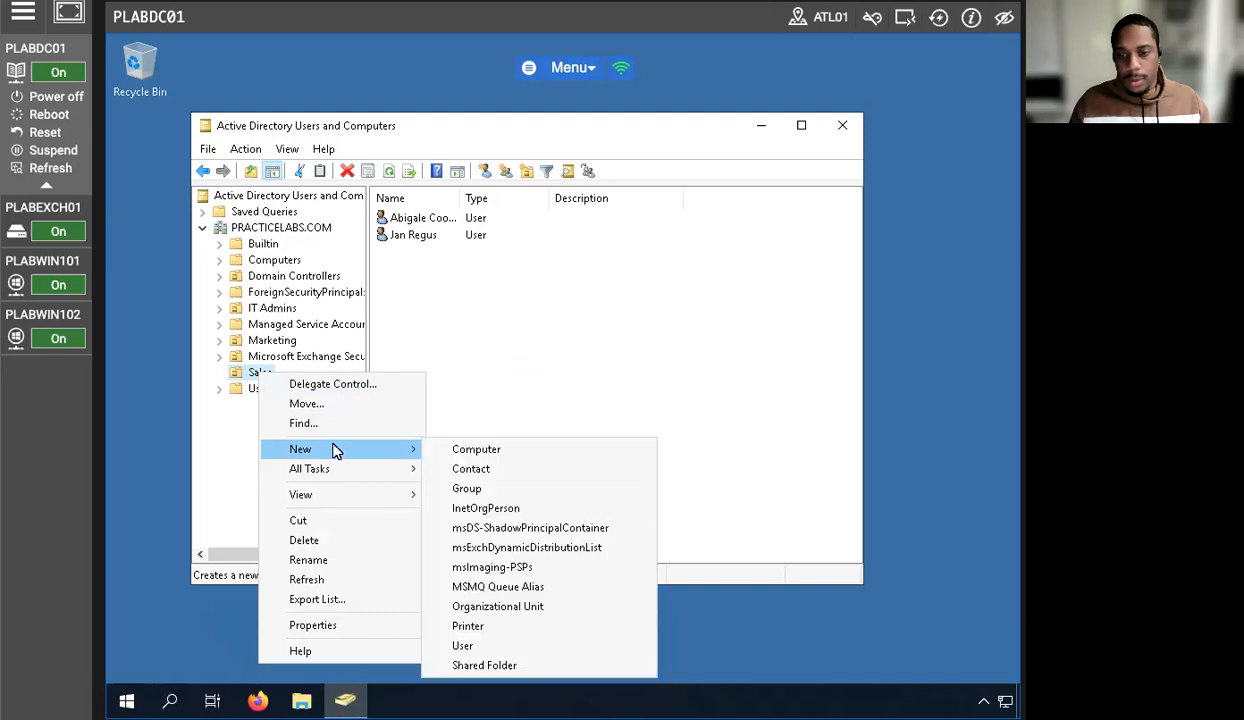
pyautogui.click(463, 646)
pyautogui.press('Tab')
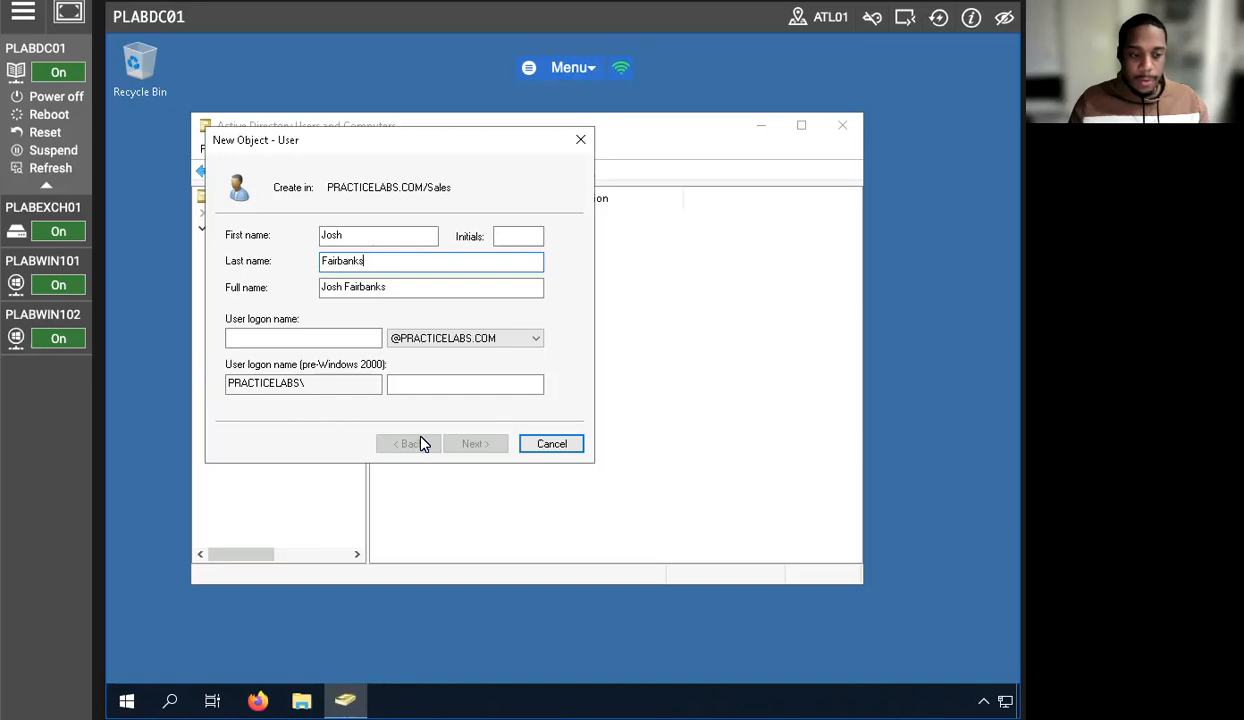
pyautogui.click(289, 338)
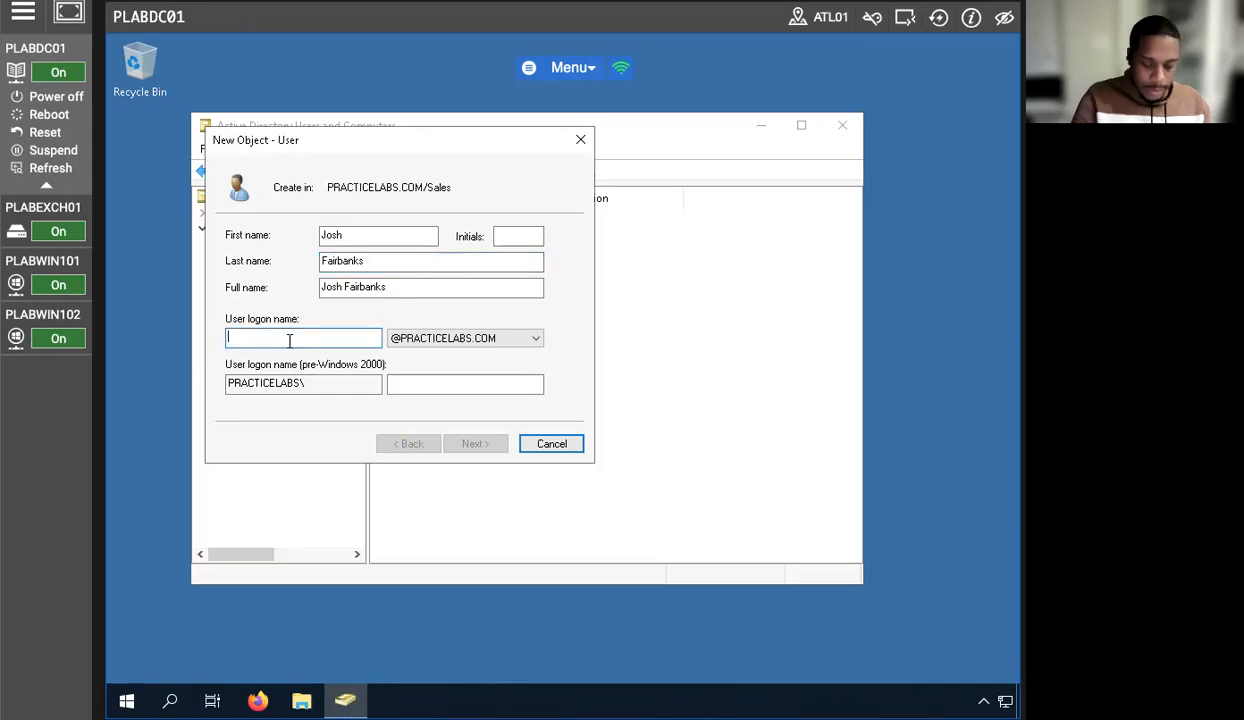
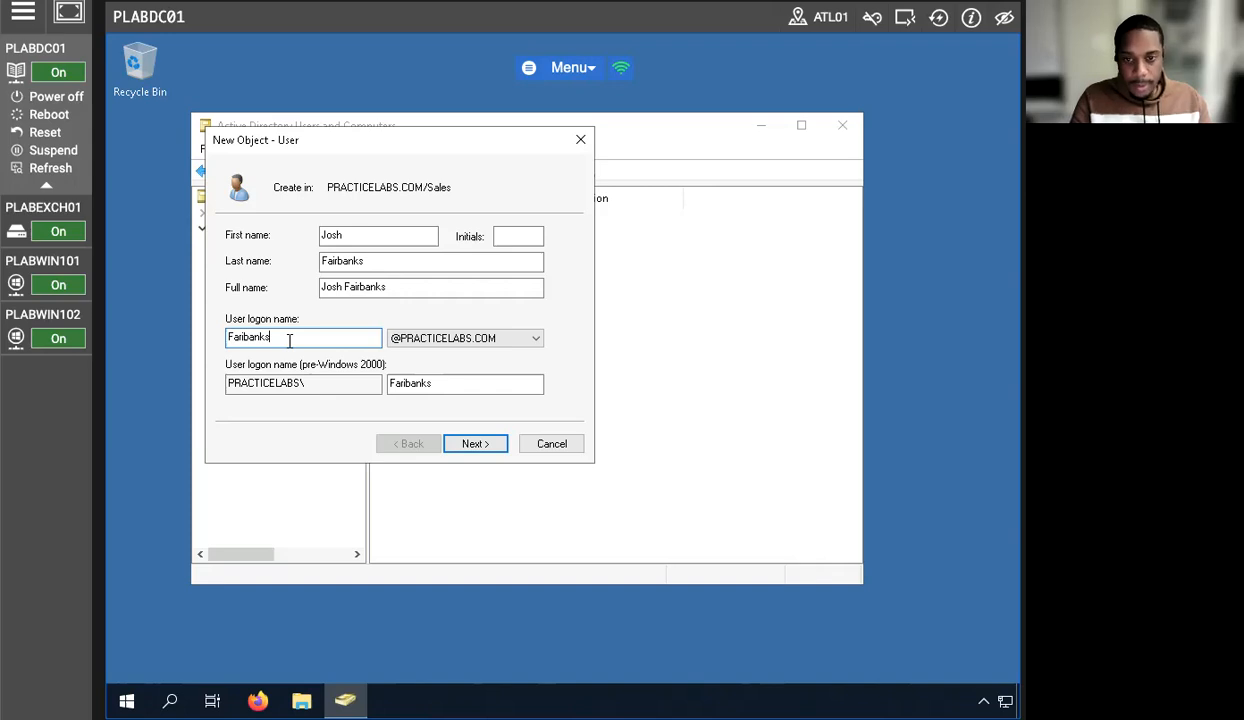
pyautogui.write('irbanksJ')
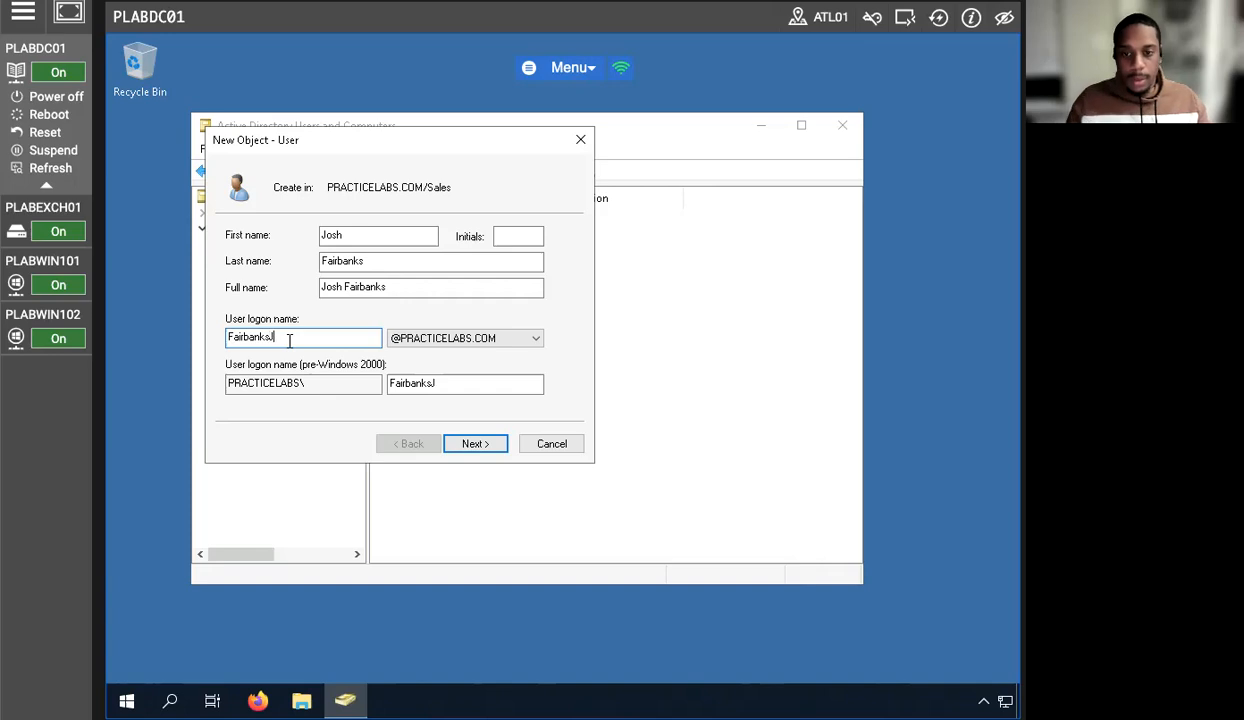
pyautogui.click(456, 442)
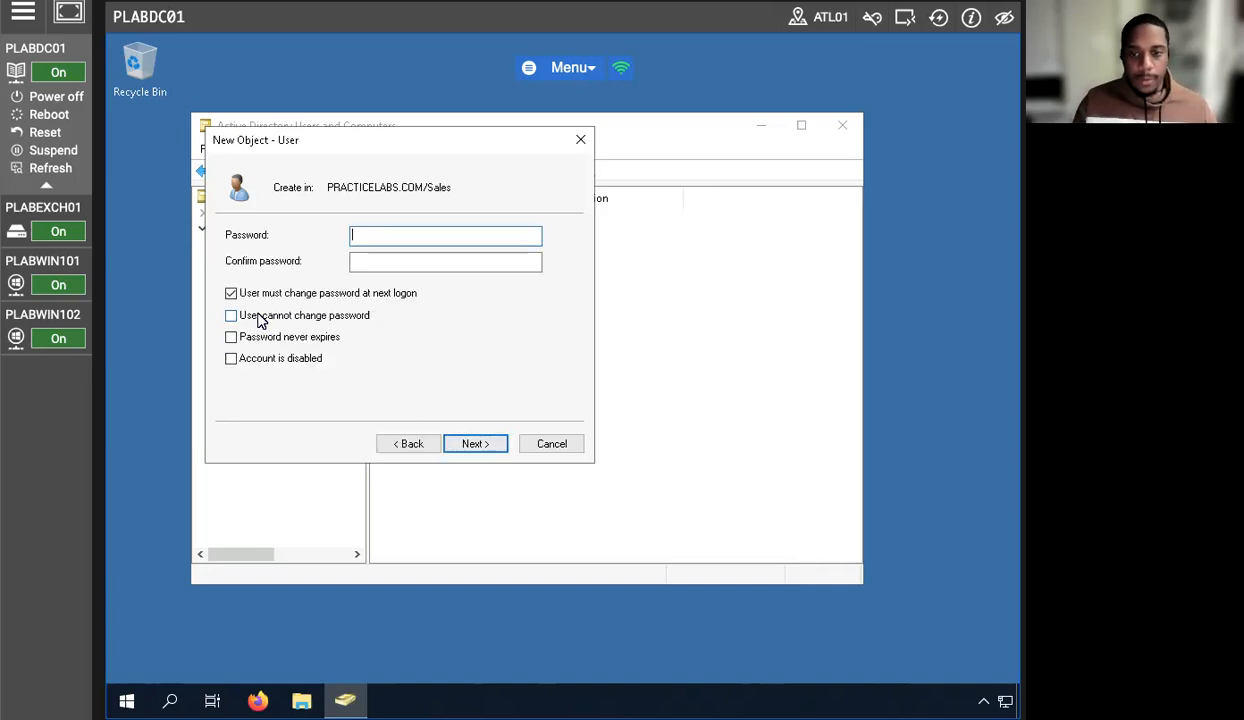
# - Set the user's password without forcing a change at next logon and finish creating the account
pyautogui.click(231, 295)
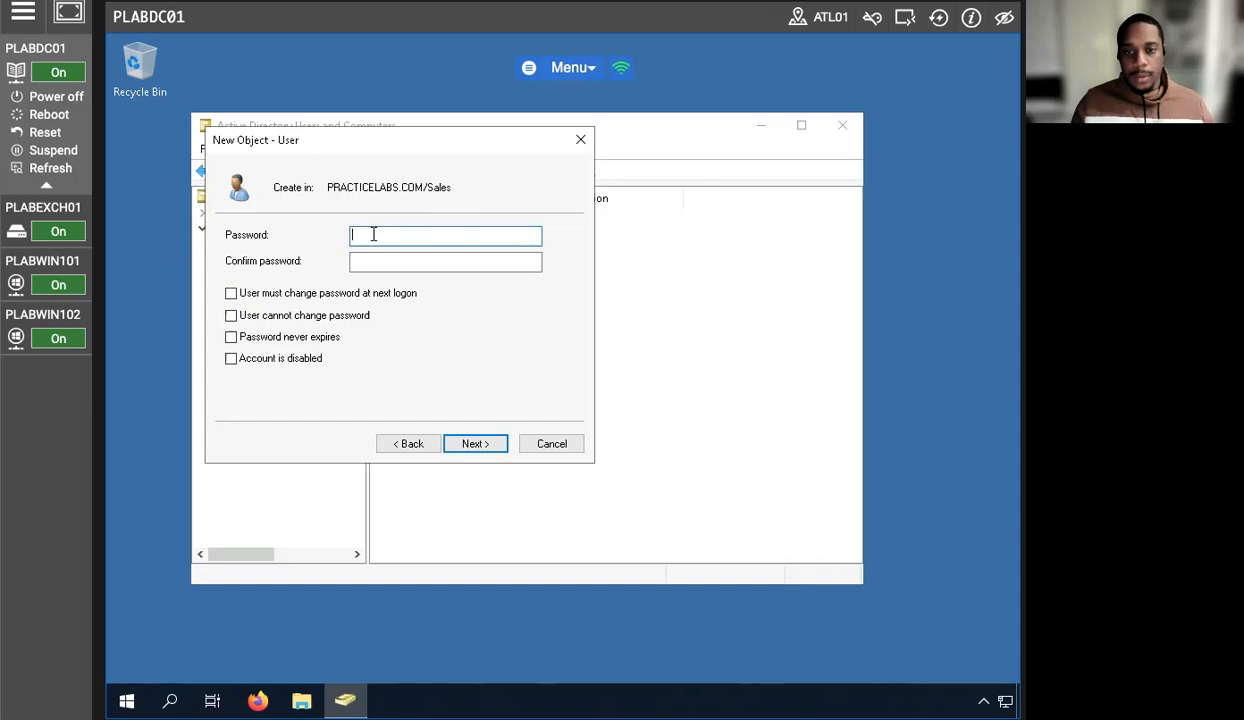
pyautogui.write('Pass')
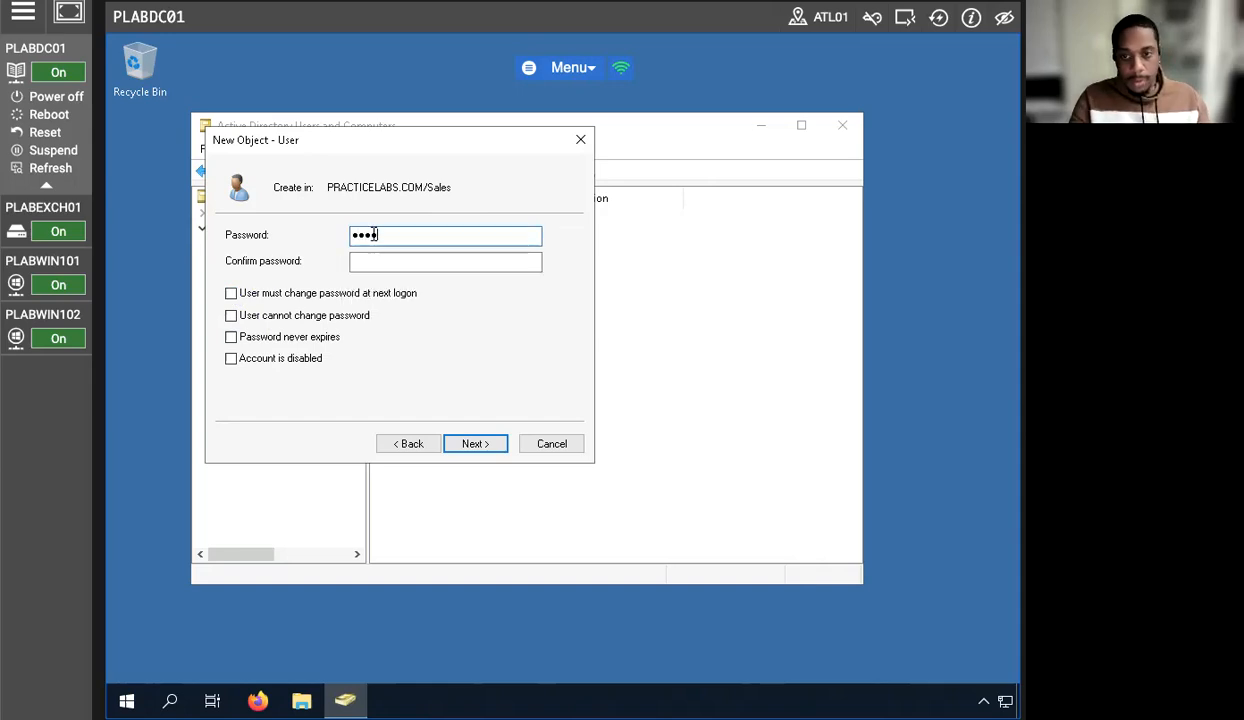
pyautogui.write('w0rd')
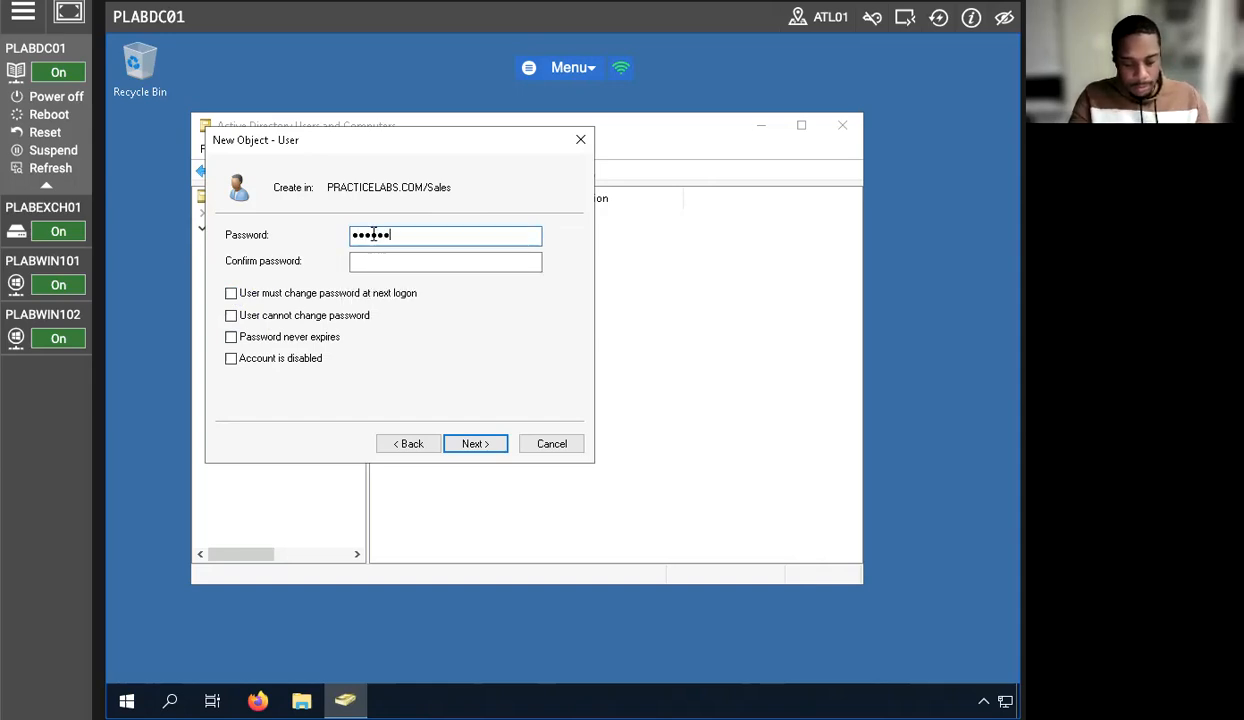
pyautogui.press('Tab')
pyautogui.write('Passw0rd')
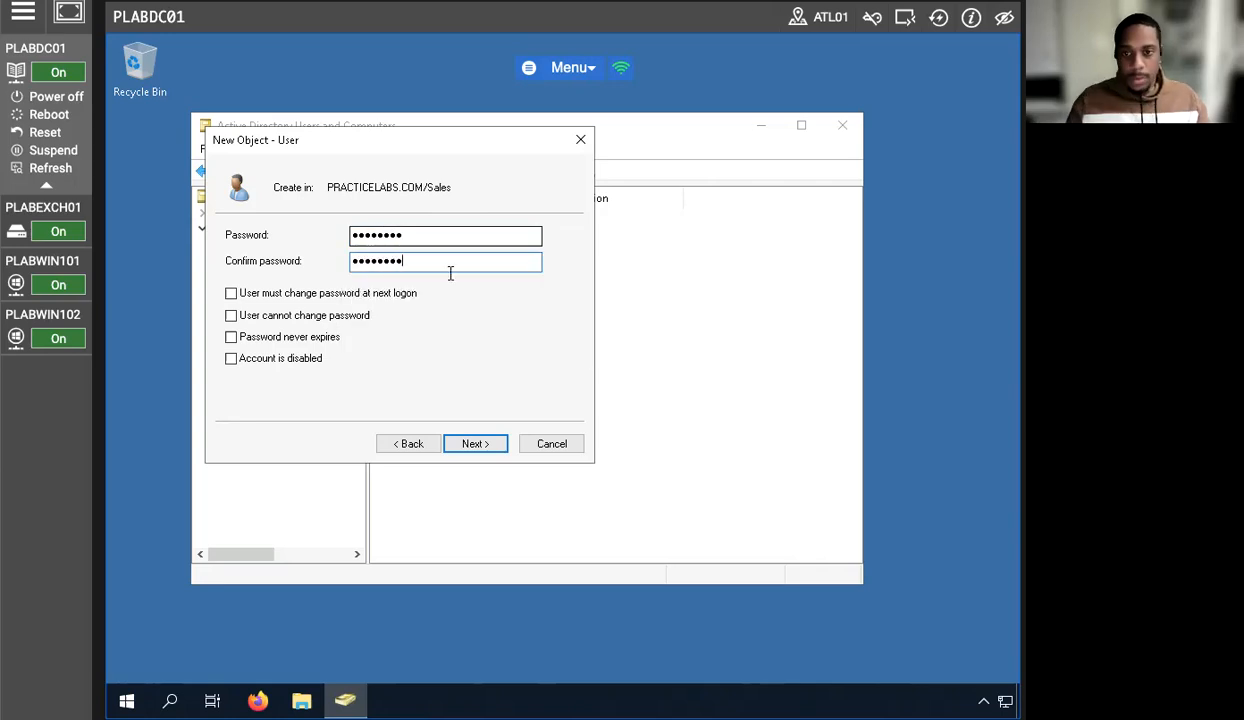
pyautogui.click(458, 443)
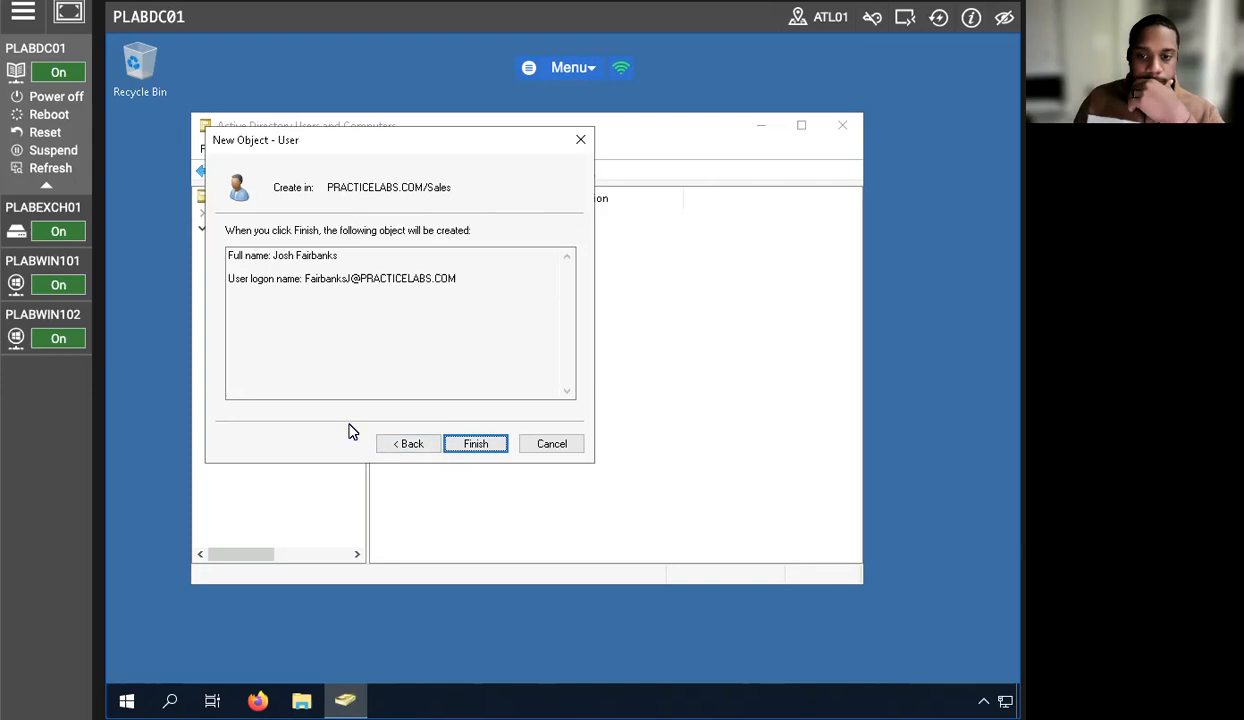
pyautogui.click(447, 443)
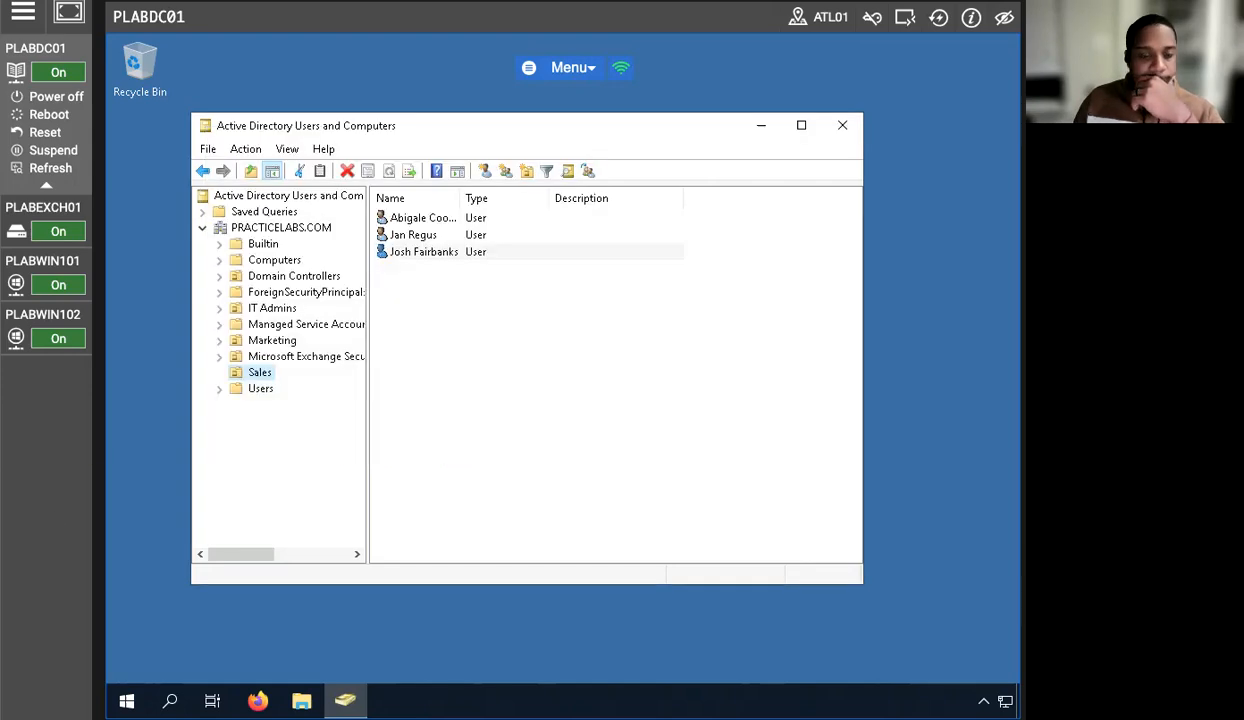
pyautogui.click(412, 252)
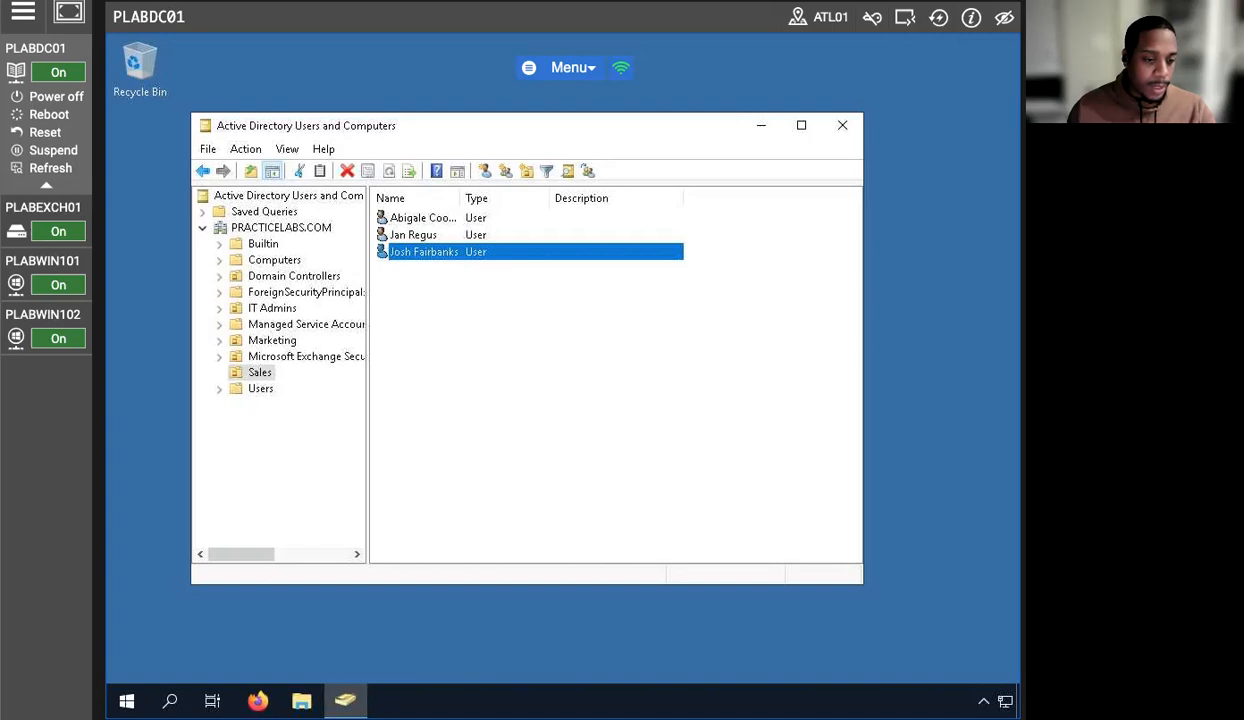
# - Open the new Sales user's properties at the Member Of tab
pyautogui.rightClick(476, 256)
pyautogui.click(521, 501)
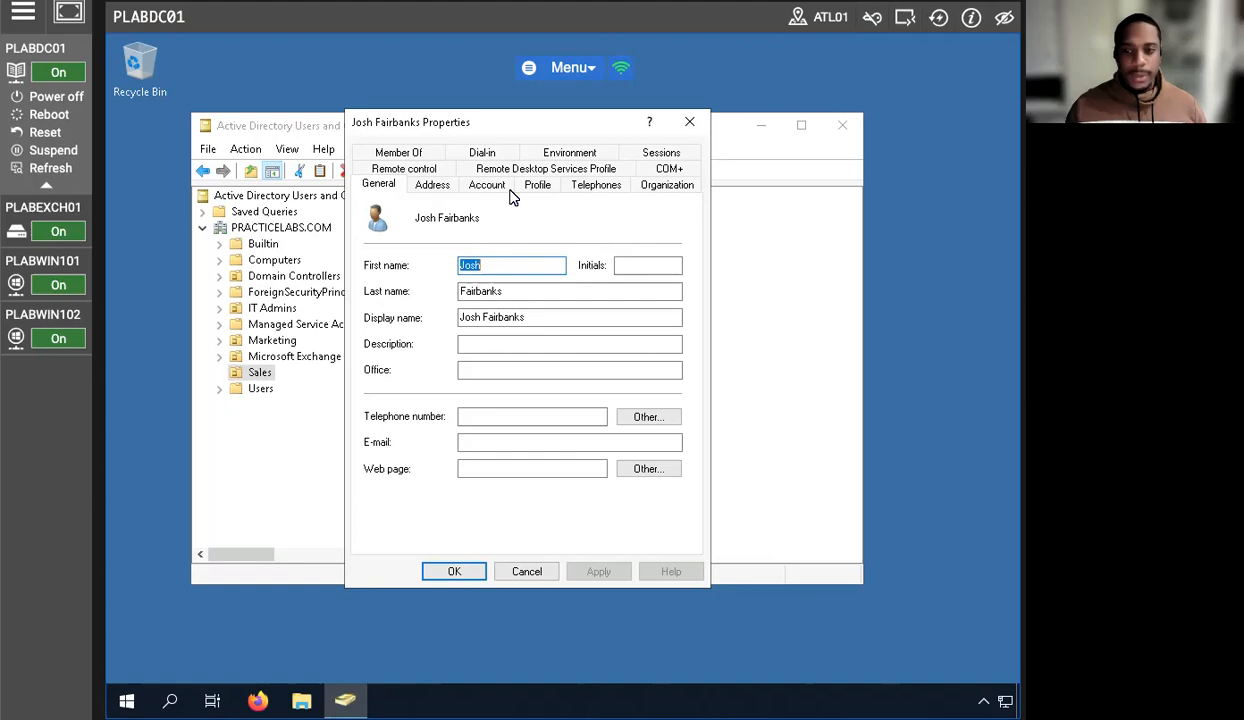
pyautogui.click(400, 153)
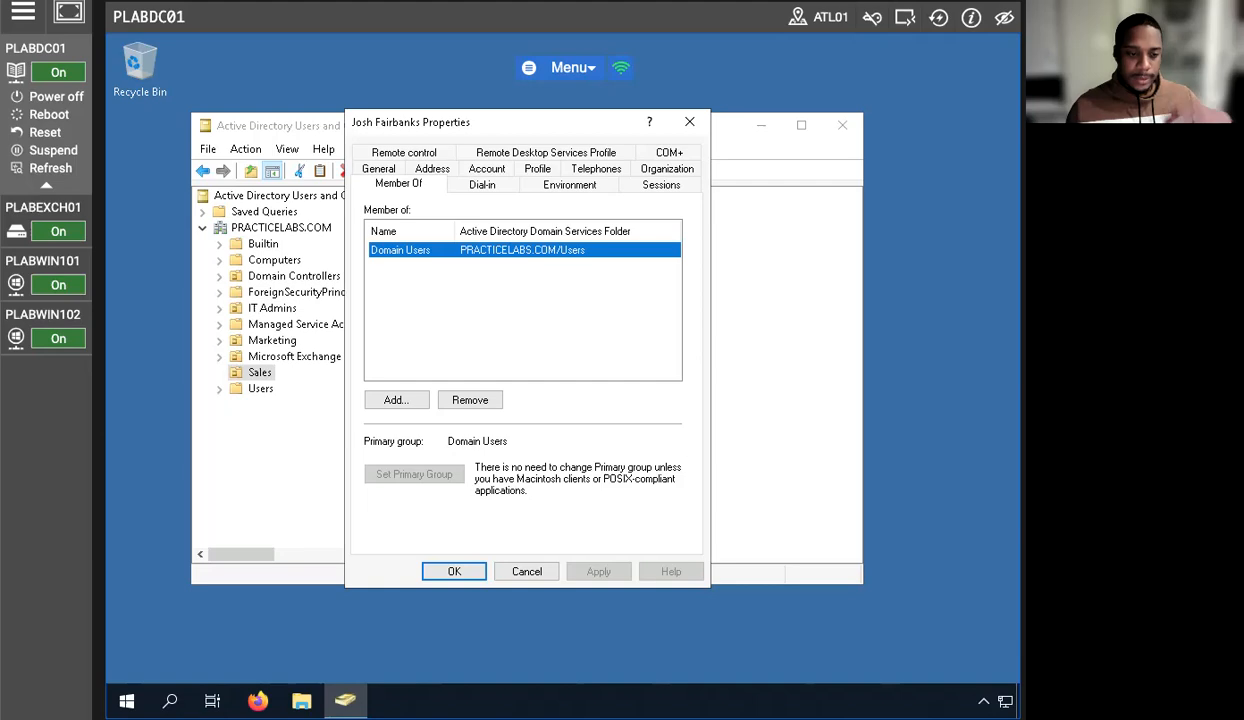
# - Add the group 'Print Operators' to the new Sales user's memberships, verifying the name first
pyautogui.click(395, 400)
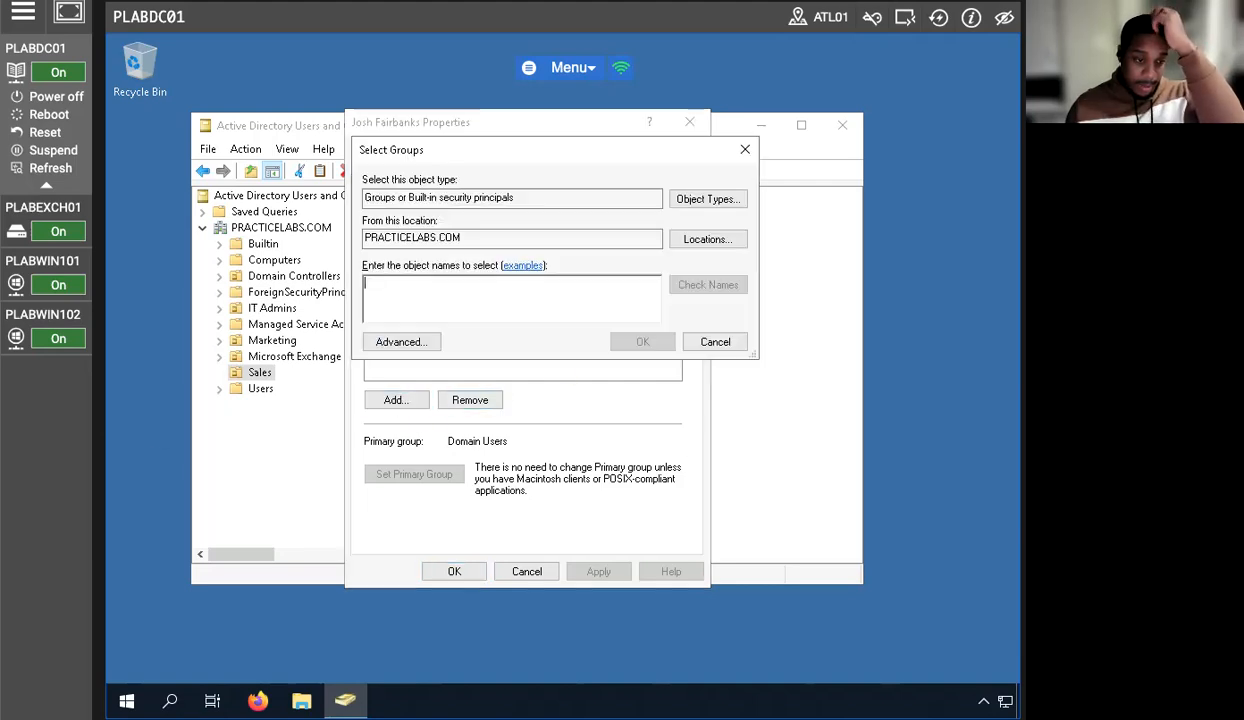
pyautogui.click(242, 348)
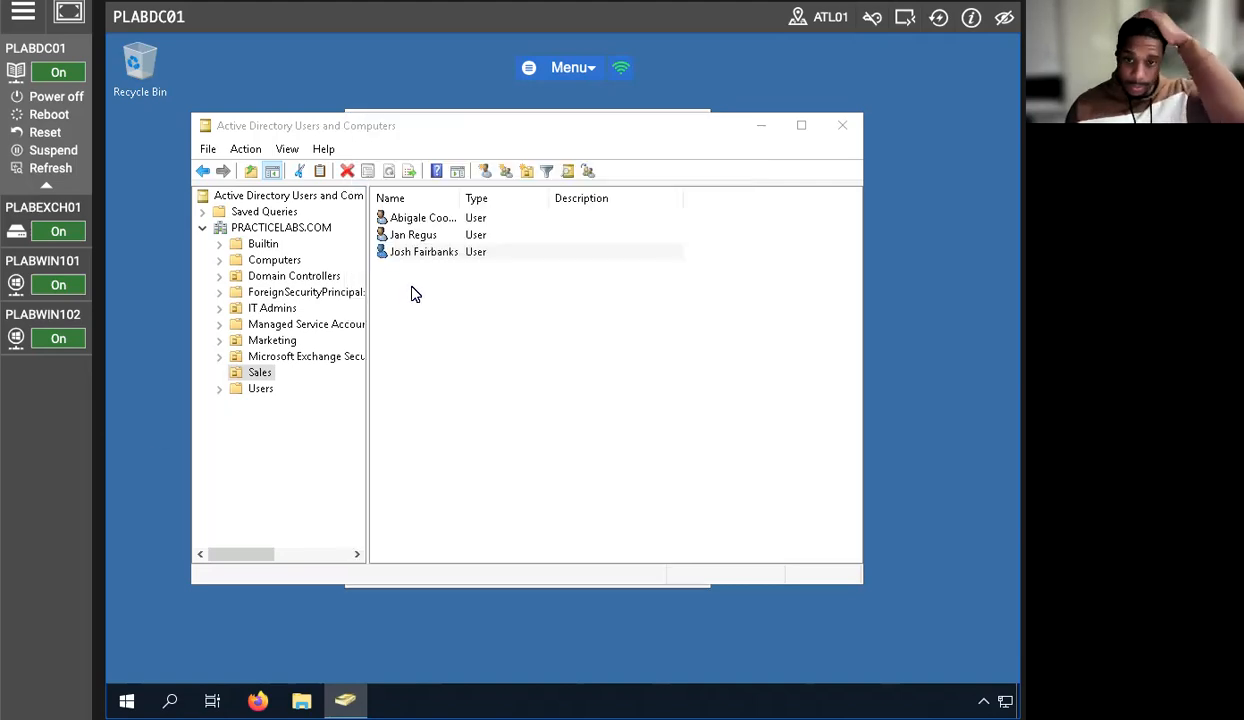
pyautogui.click(445, 251)
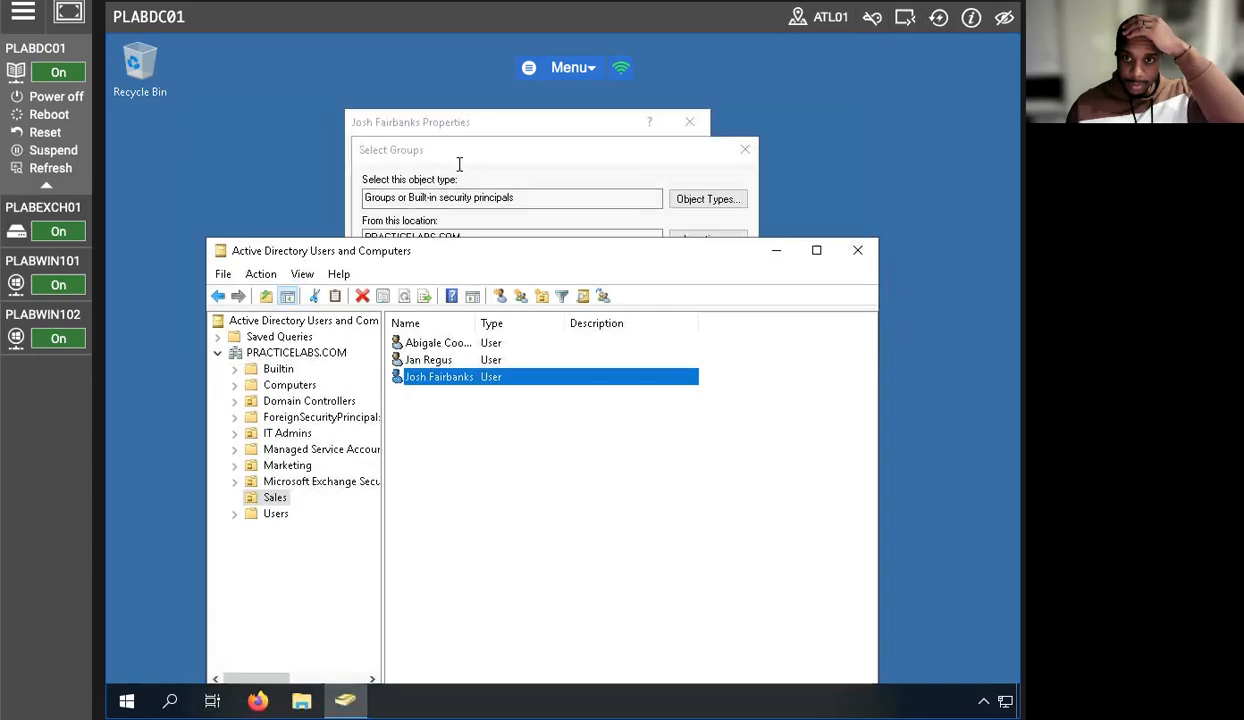
pyautogui.click(461, 152)
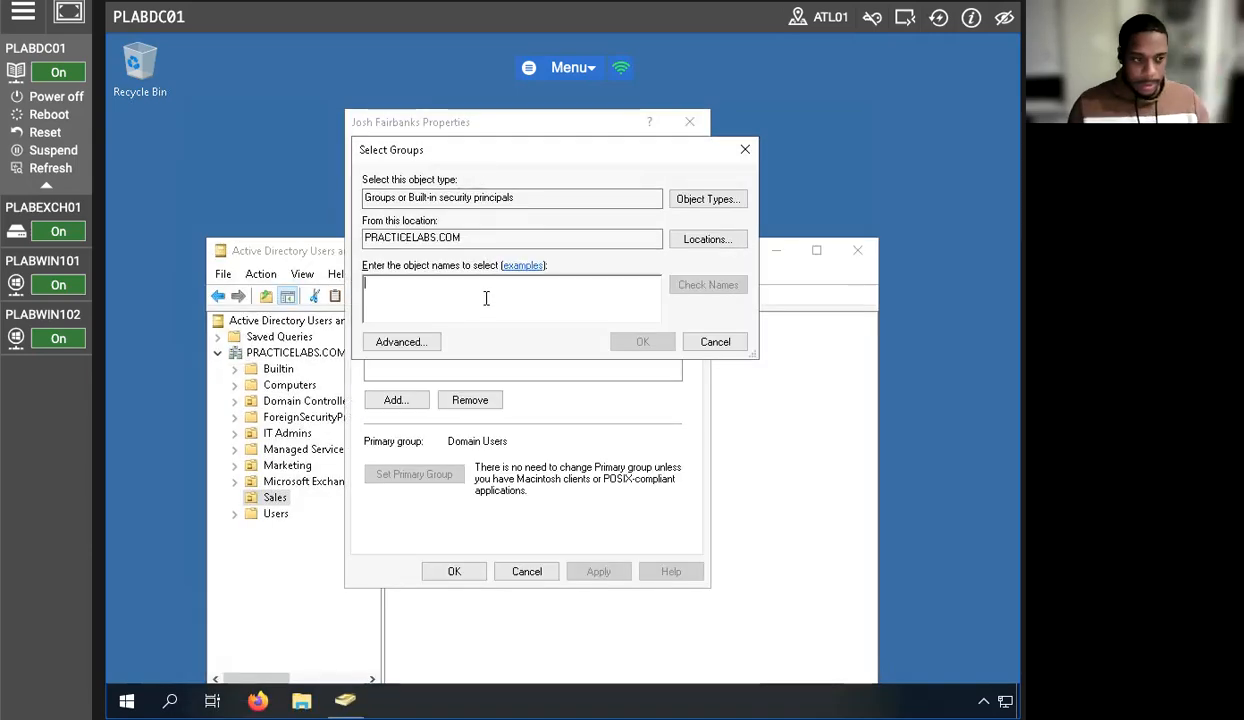
pyautogui.write('Print ')
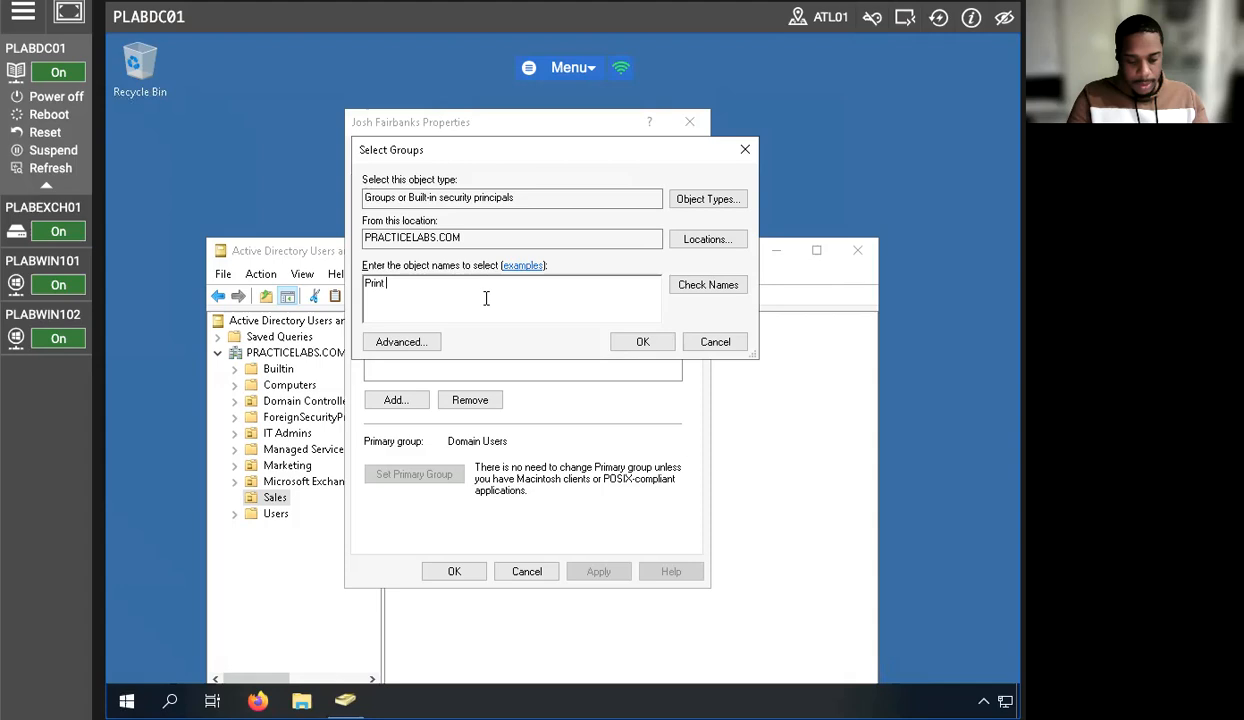
pyautogui.write('Operators')
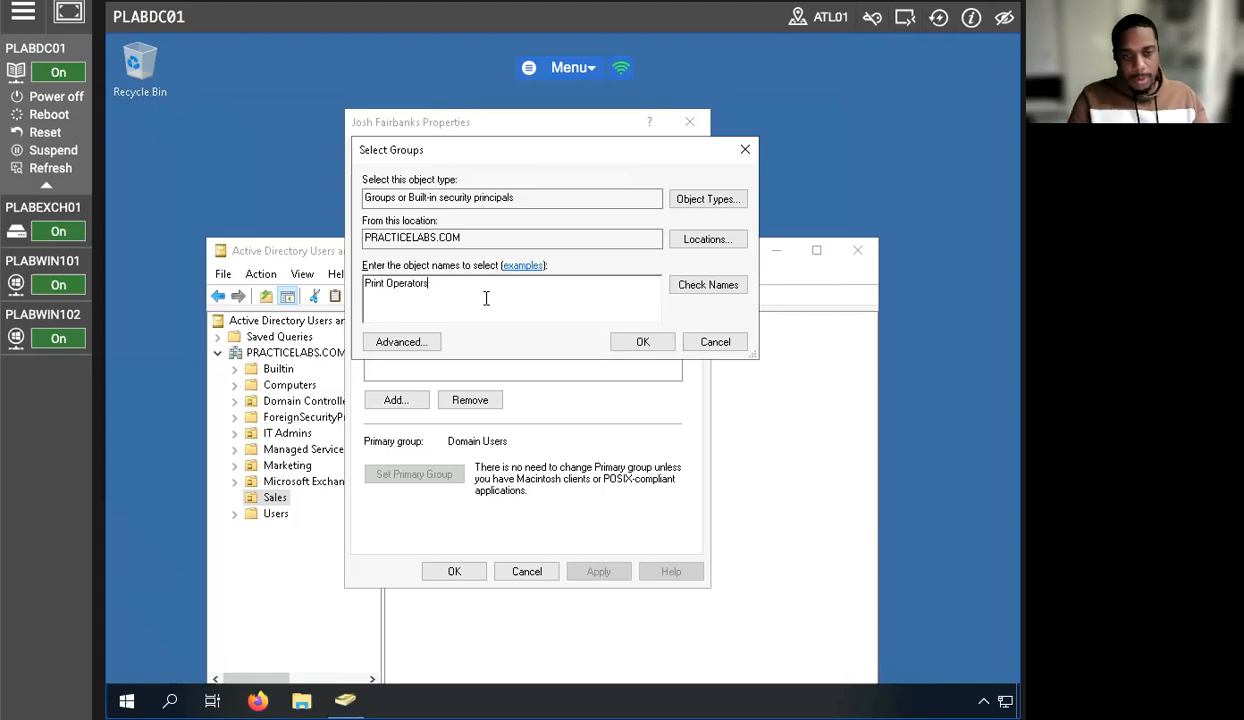
pyautogui.click(720, 291)
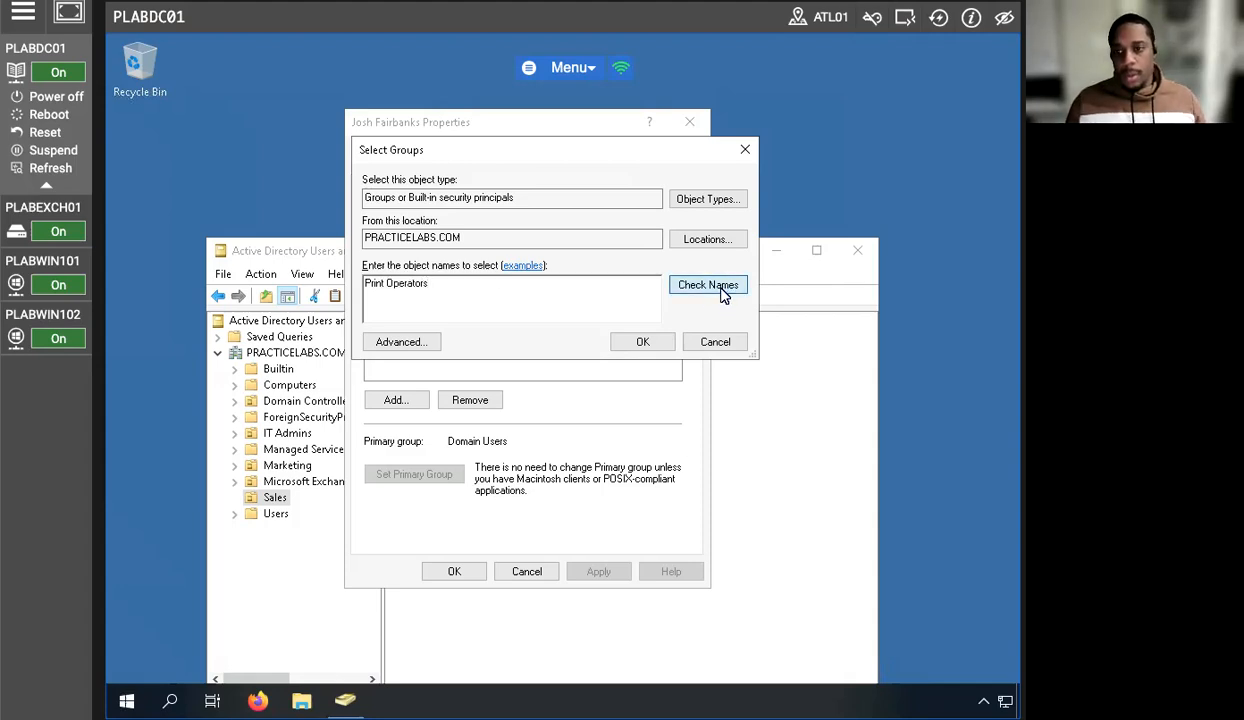
pyautogui.click(643, 342)
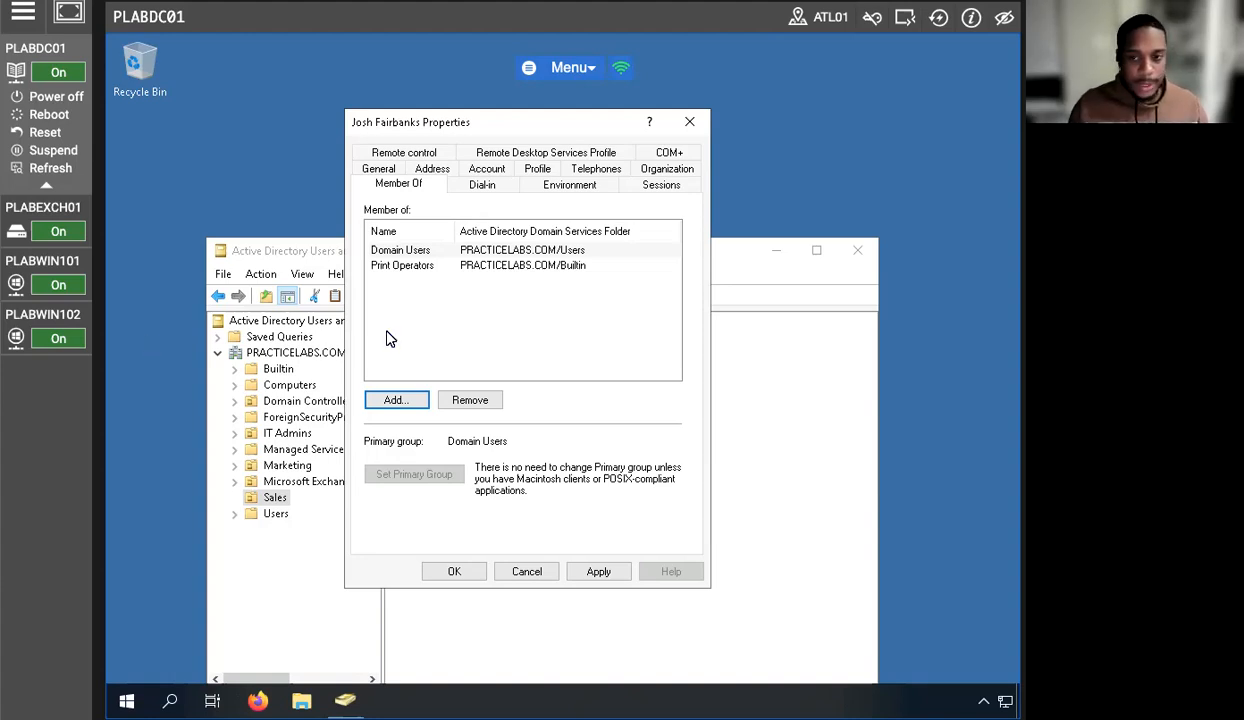
# - Save the Print Operators membership and close the new Sales user's properties with OK
pyautogui.click(432, 266)
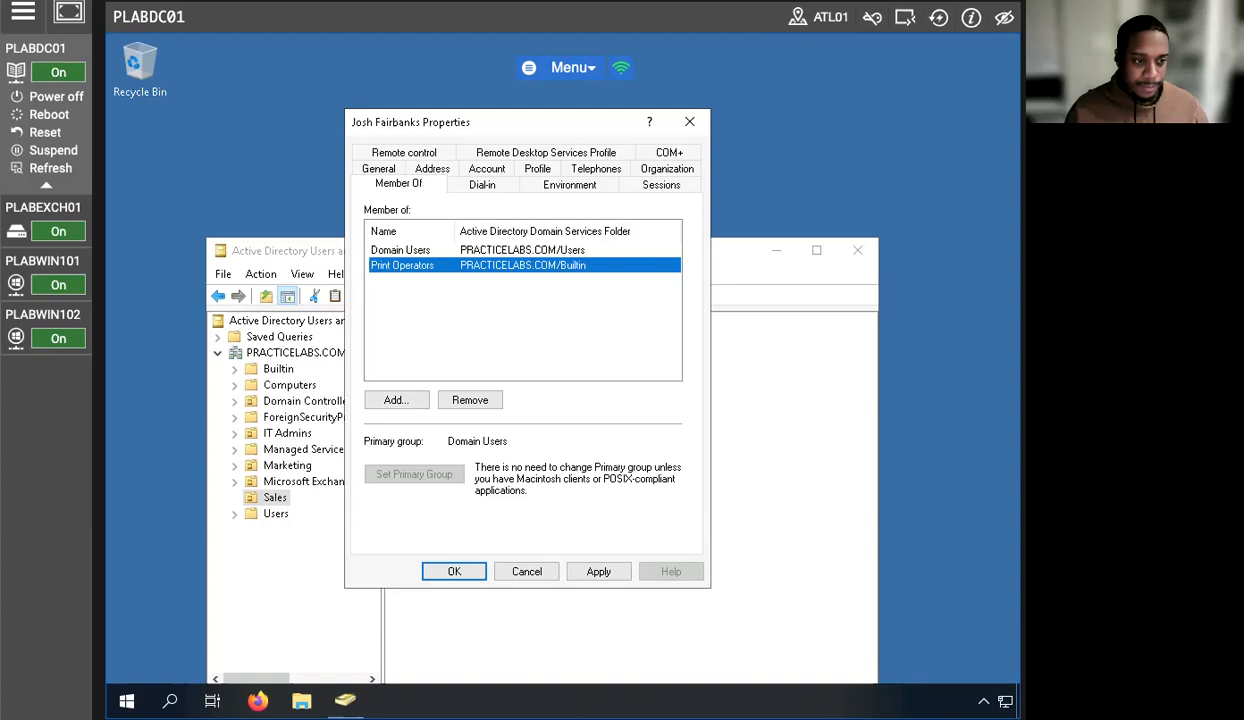
pyautogui.click(455, 571)
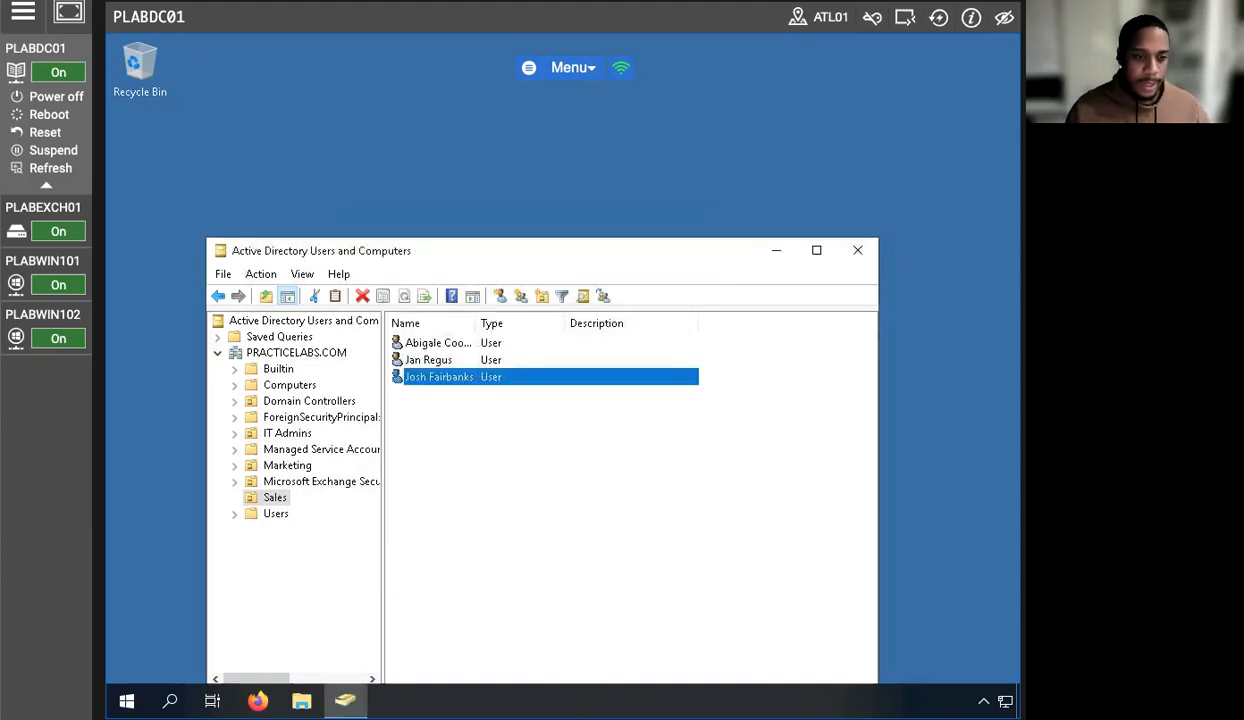